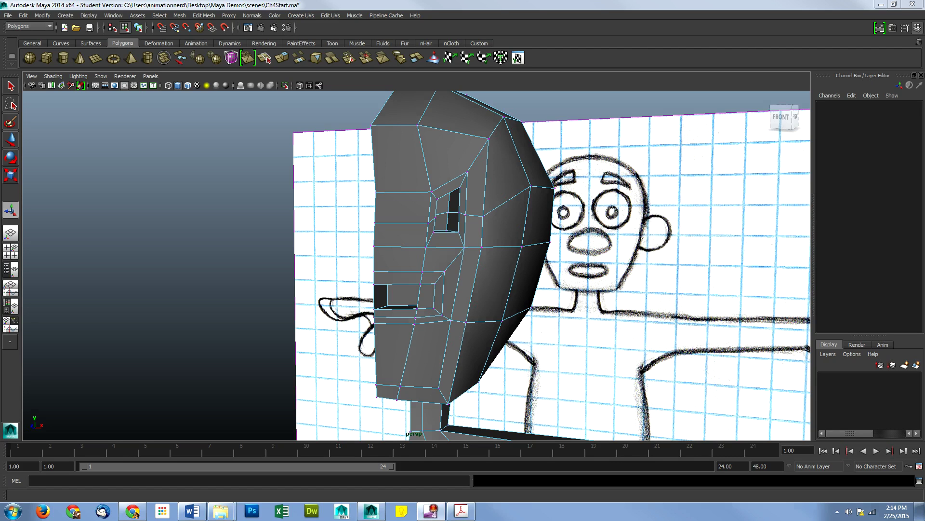
Preview the half-head mesh smoothed, and return it to the unsmoothed display
key("t")
key("3")
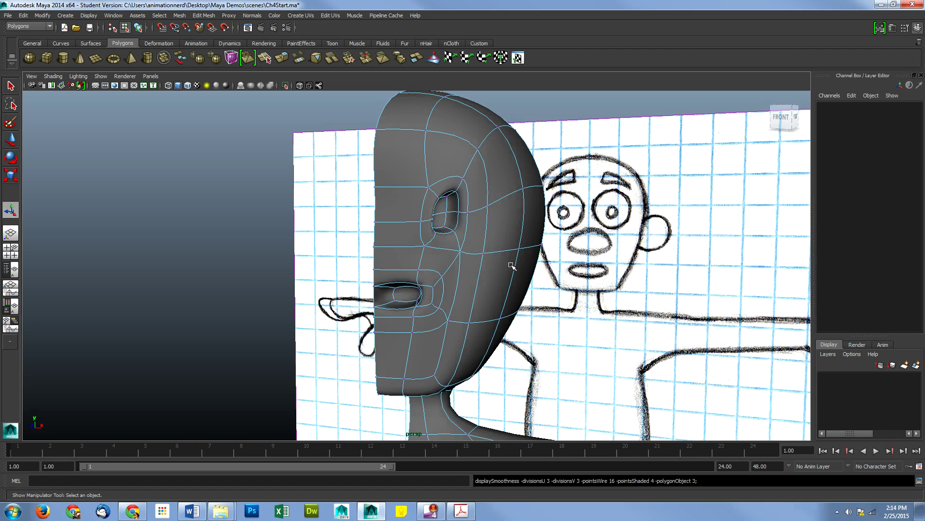
key("1")
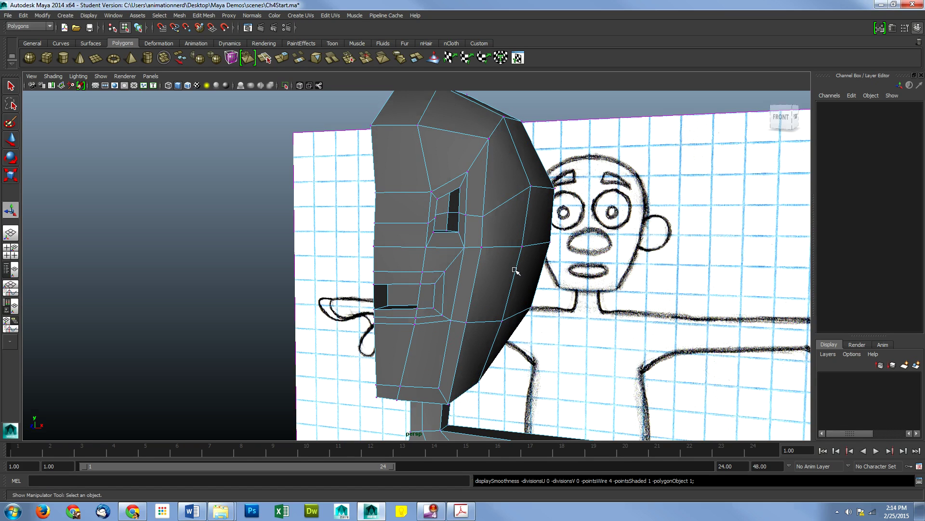
Turn on X-Ray shading in the perspective view to see through the head mesh
left_click(53, 76)
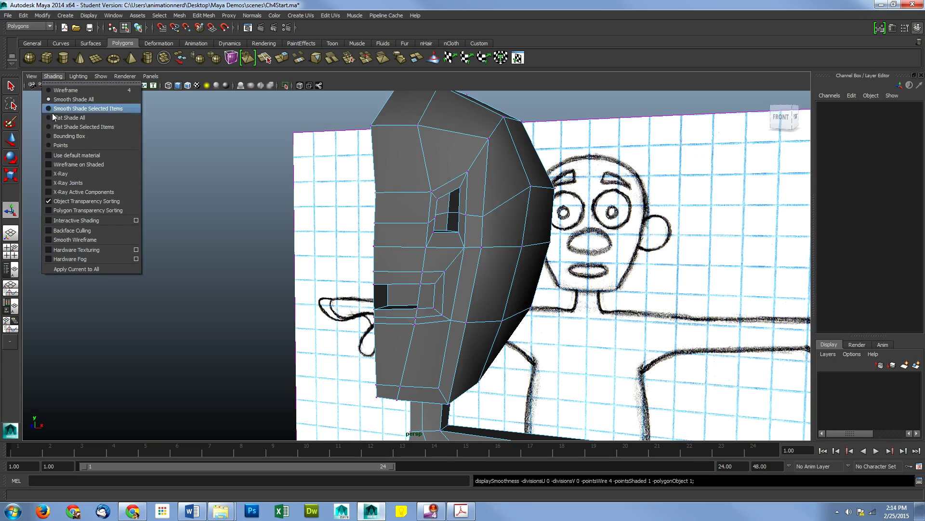
left_click(57, 174)
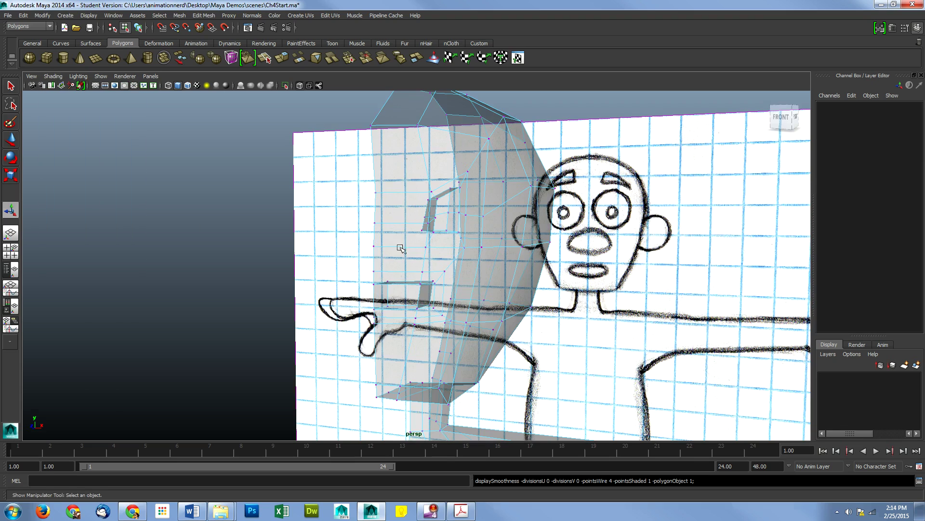
mouse_move(396, 245)
left_mouse_down("alt")
mouse_move(438, 289)
mouse_move(544, 243)
mouse_move(496, 294)
mouse_move(423, 282)
mouse_move(403, 258)
left_mouse_up("alt")
Set backface culling to On for the head mesh in the custom polygon display options and apply it
left_click(89, 15)
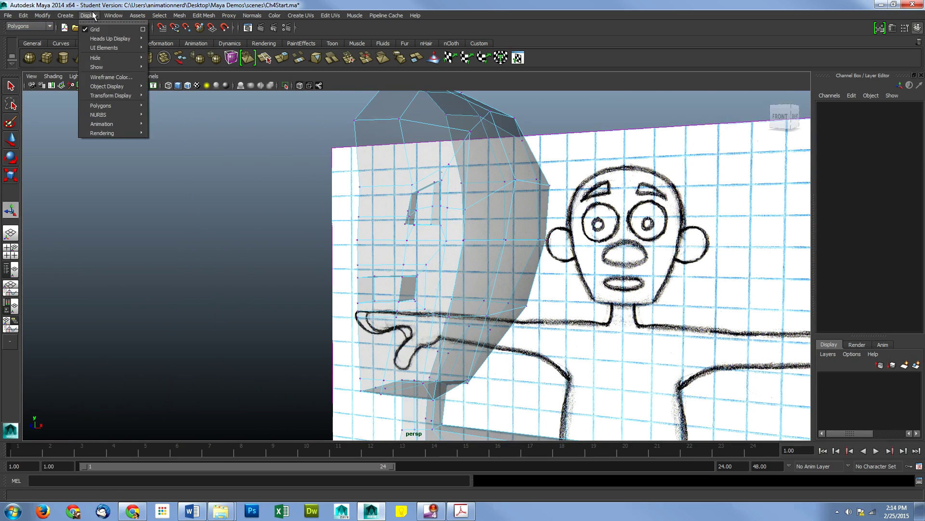
mouse_move(107, 106)
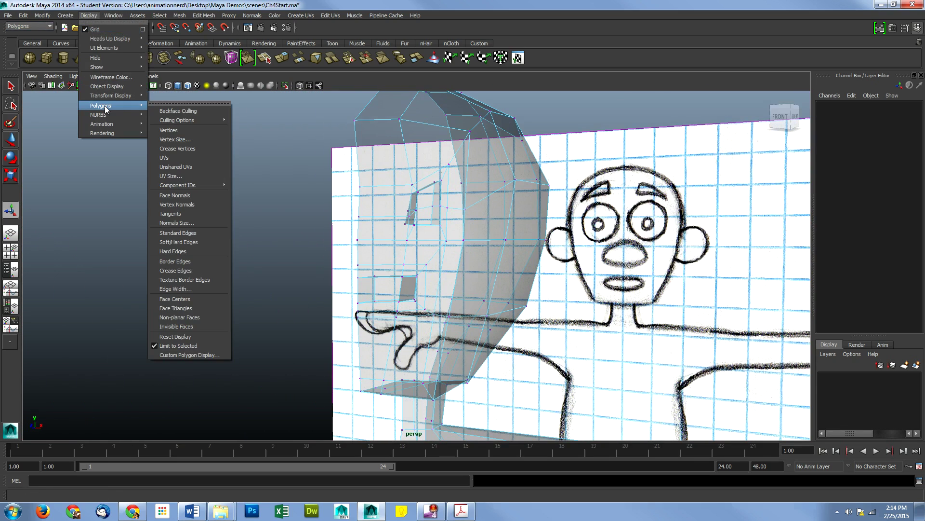
left_click(192, 355)
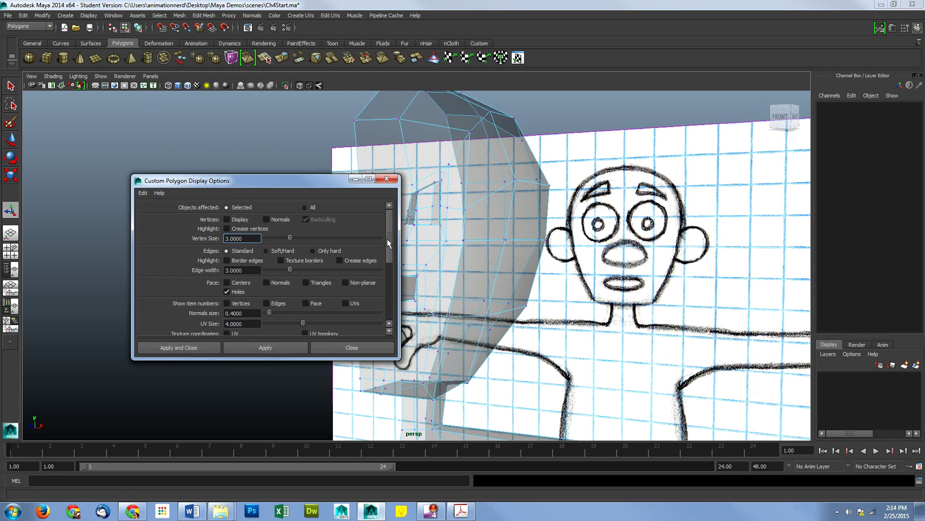
left_click_drag(389, 244, 391, 269)
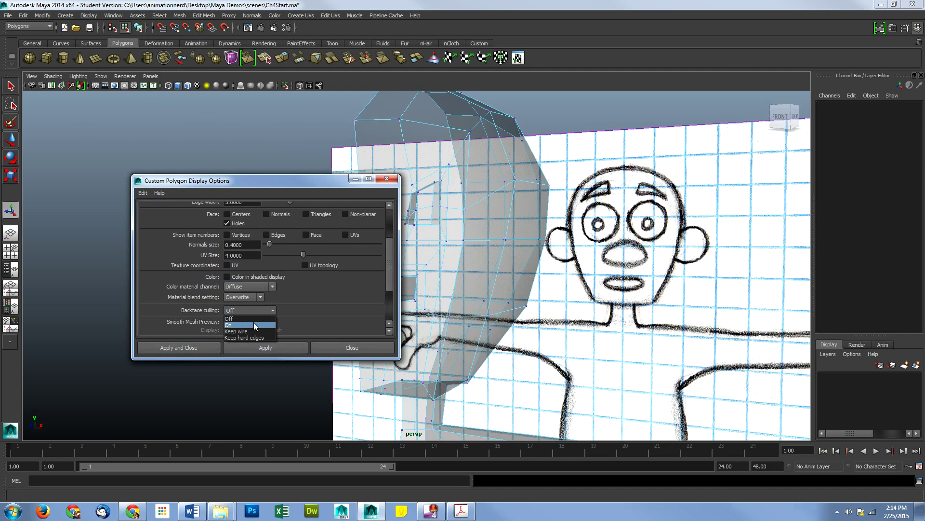
left_click(254, 325)
left_click(193, 348)
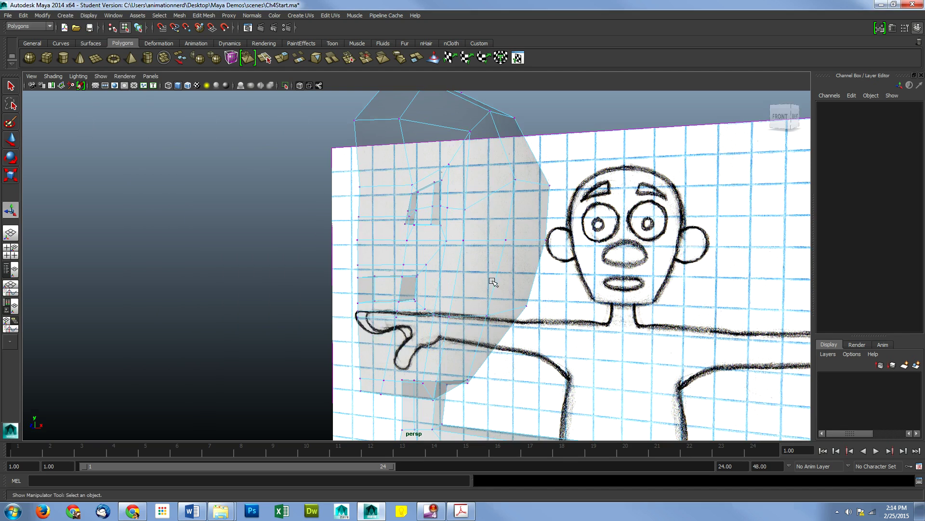
Inspect the culled head mesh from the side, from behind and from the front
left_click_drag(494, 283, 331, 304, "alt")
left_click_drag(343, 249, 200, 225, "alt")
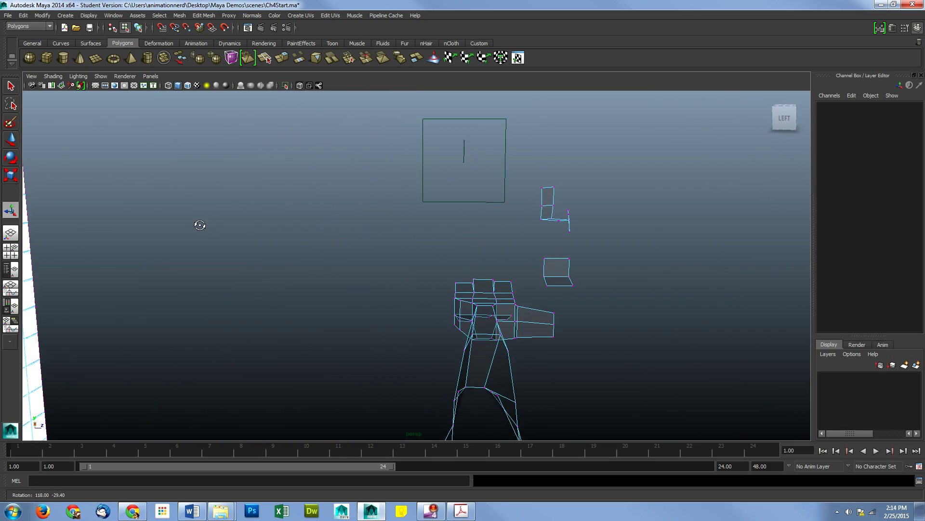
mouse_move(516, 297)
left_mouse_down("alt")
mouse_move(397, 312)
mouse_move(387, 291)
mouse_move(403, 275)
mouse_move(439, 294)
left_mouse_up("alt")
scroll(417, 292, "down", 5)
scroll(461, 268, "up", 4)
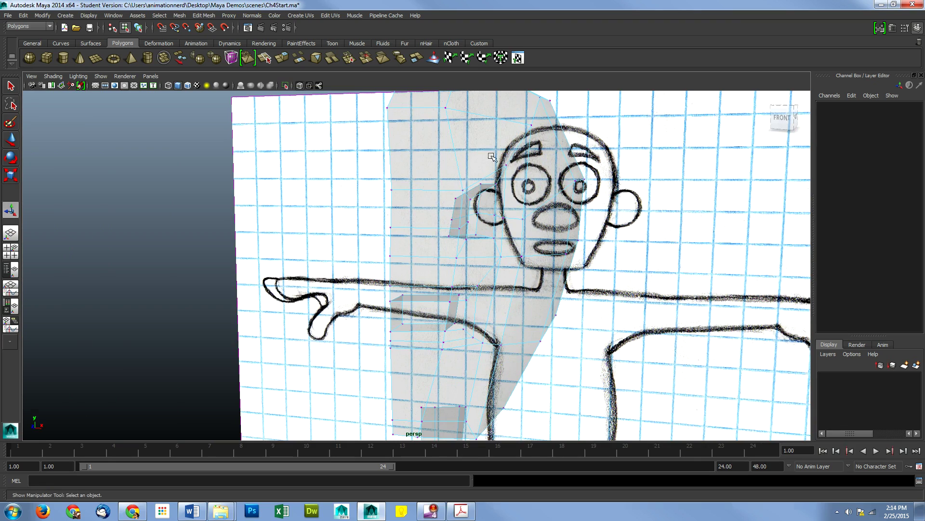
scroll(530, 235, "up", 1)
mouse_move(424, 232)
left_mouse_down("alt")
mouse_move(479, 224)
mouse_move(372, 221)
mouse_move(419, 233)
left_mouse_up("alt")
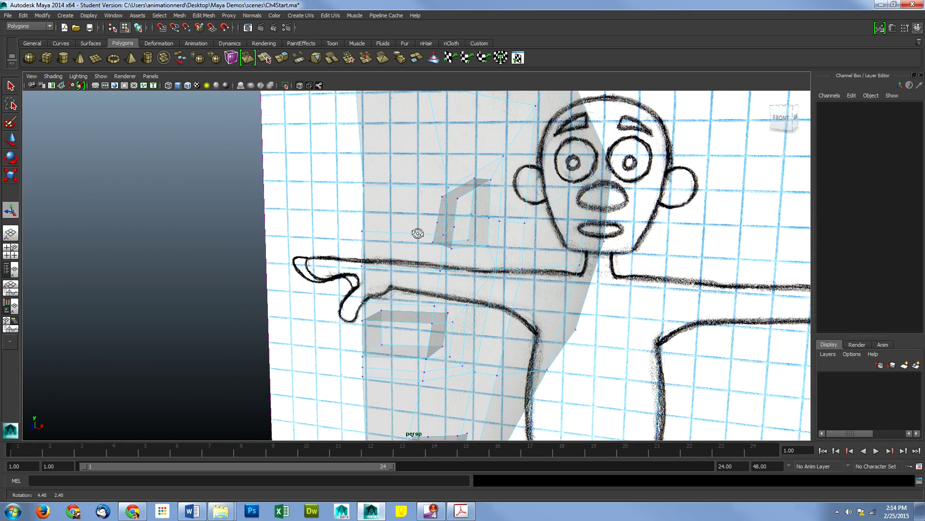
Turn off X-Ray shading in the perspective view and bring the face into view
left_click(32, 76)
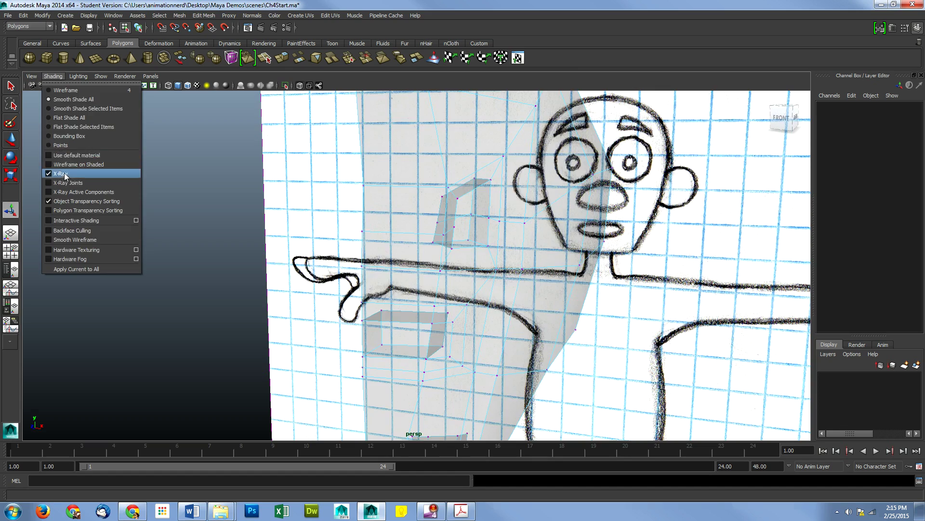
left_click(66, 172)
left_click_drag(500, 289, 477, 279, "alt")
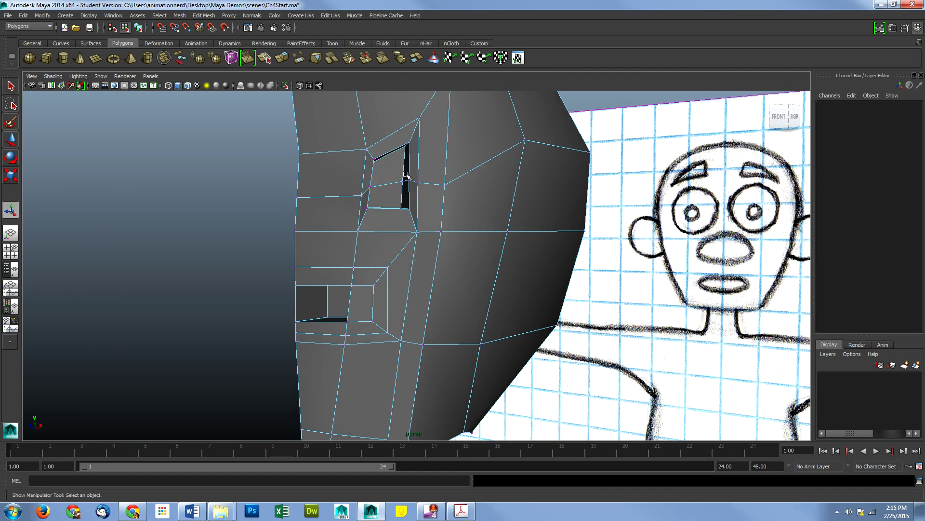
Examine the edge layout around the eye opening from several angles
scroll(405, 195, "up", 5)
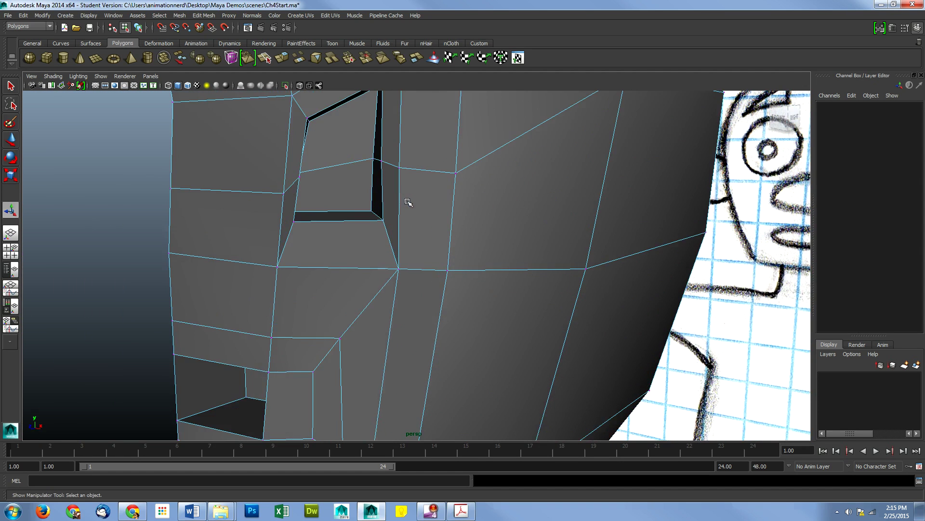
right_click(406, 209)
right_click_drag(358, 207, 358, 208)
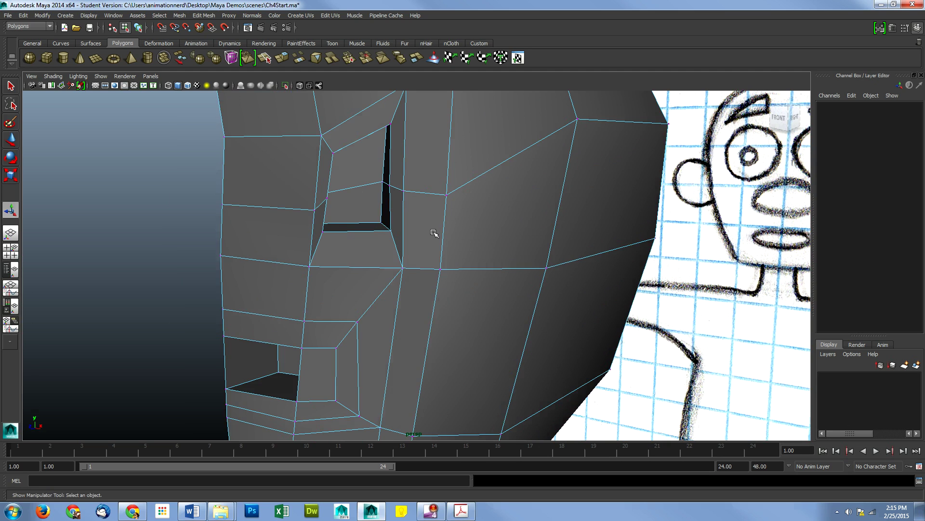
mouse_move(408, 185)
left_mouse_down("alt")
mouse_move(413, 200)
mouse_move(430, 200)
mouse_move(411, 199)
left_mouse_up("alt")
scroll(410, 199, "down", 1)
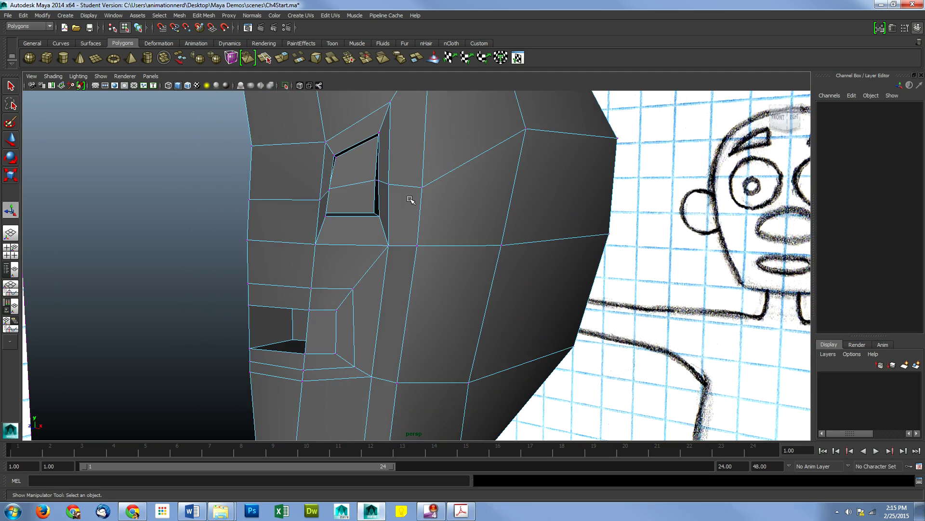
scroll(411, 199, "up", 2)
key("bracketleft")
left_click_drag(409, 200, 404, 215, "alt")
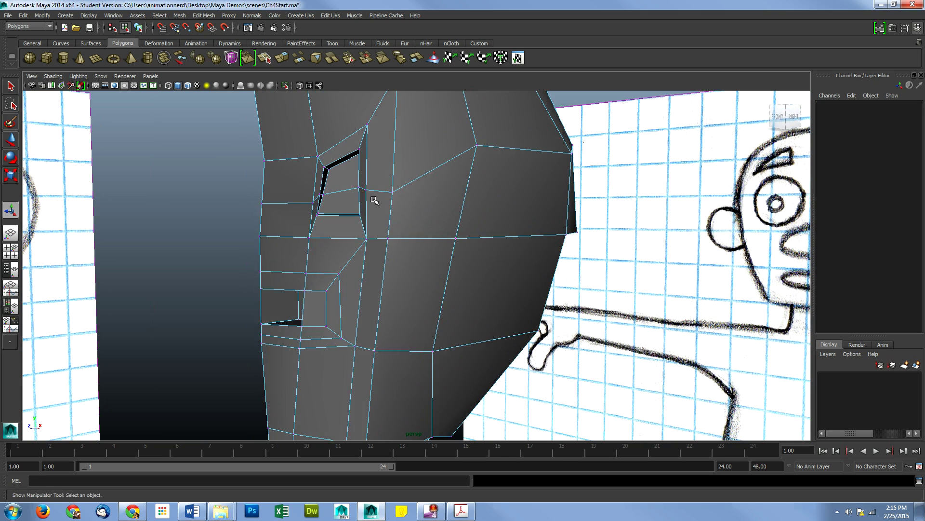
left_click_drag(378, 202, 403, 203, "alt")
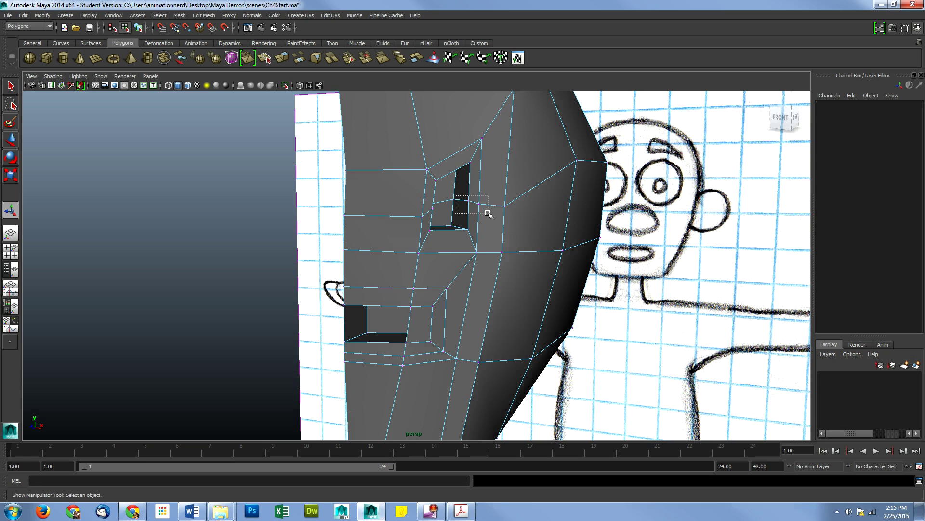
Select the middle vertices on the outer side of the eye opening and move them outward toward the side of the head
left_click_drag(488, 213, 460, 223)
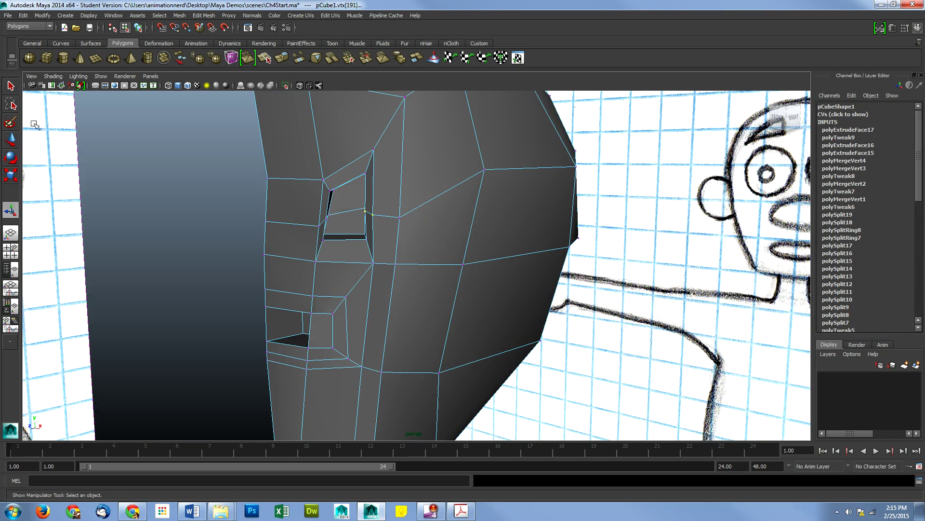
left_click(12, 141)
mouse_move(393, 215)
left_mouse_down()
mouse_move(416, 214)
mouse_move(407, 246)
mouse_move(409, 234)
mouse_move(441, 235)
mouse_move(458, 209)
mouse_move(309, 205)
mouse_move(297, 224)
left_mouse_up()
Move the middle vertices on the inner side of the eye opening toward the nose
left_click(250, 202)
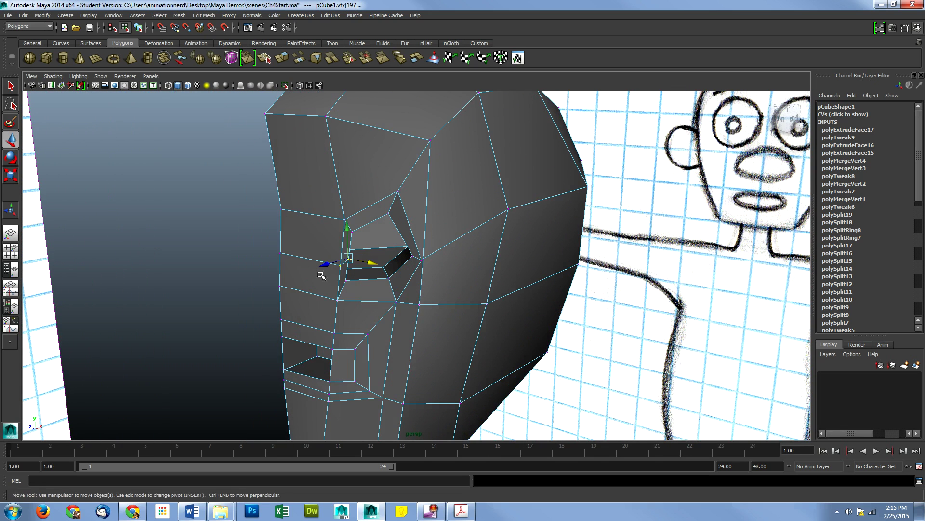
left_click_drag(322, 265, 303, 260)
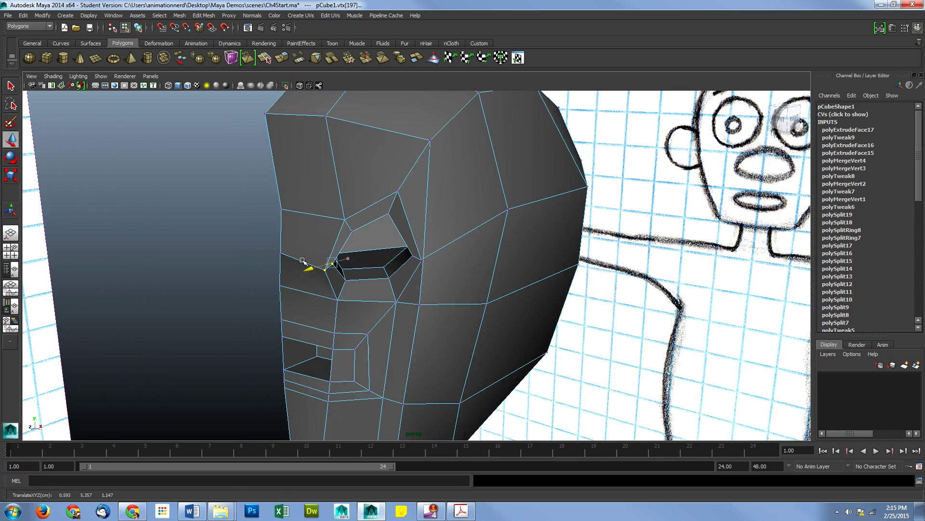
key("ctrl+z")
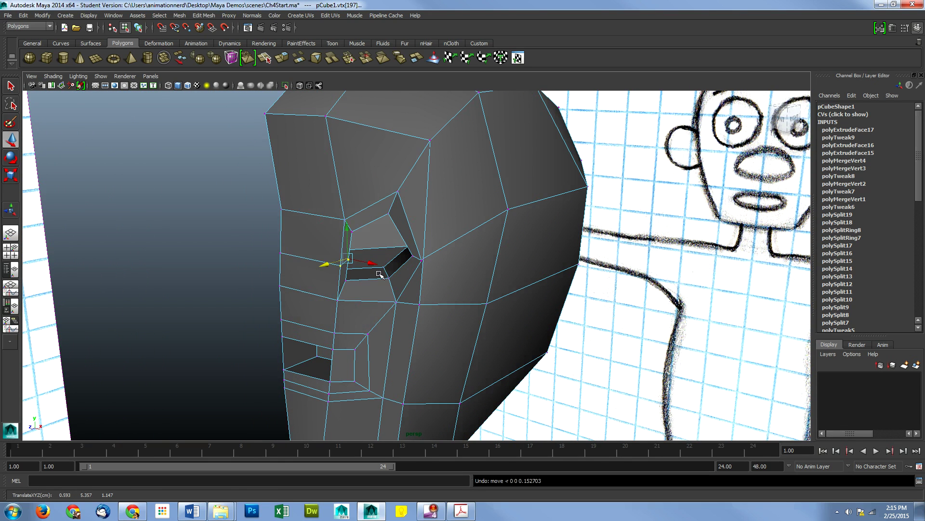
mouse_move(372, 264)
left_mouse_down()
mouse_move(355, 262)
mouse_move(367, 265)
left_mouse_up()
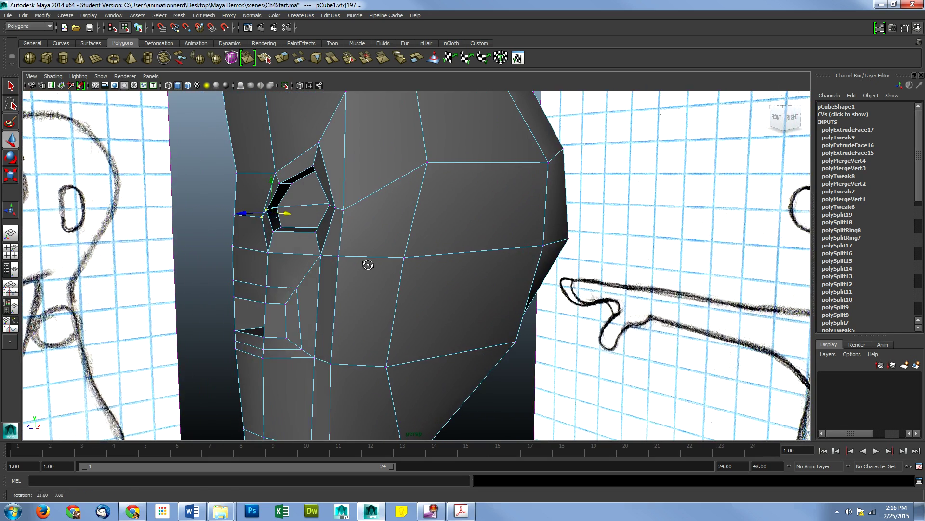
scroll(366, 264, "up", 6)
left_click_drag(156, 152, 168, 175, "alt")
scroll(168, 174, "down", 2)
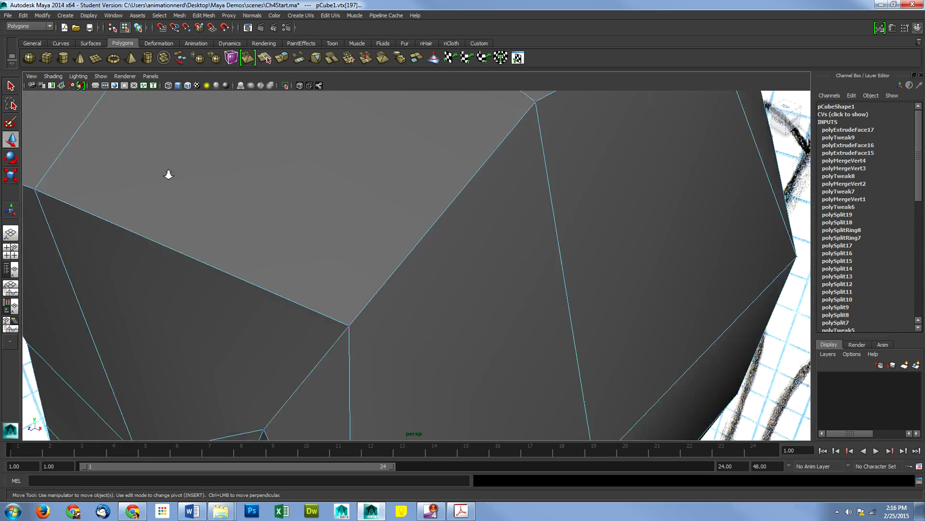
scroll(168, 175, "down", 6)
left_click_drag(280, 301, 254, 285, "alt")
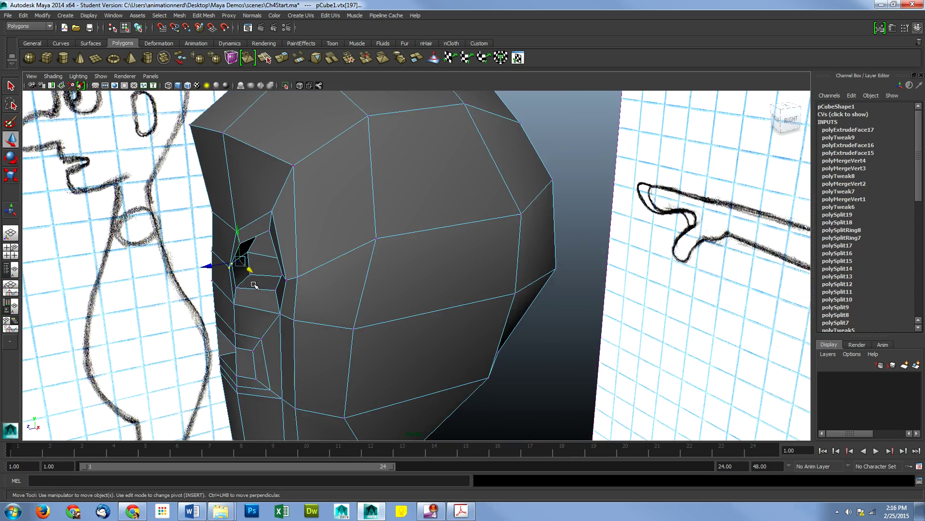
scroll(254, 282, "up", 5)
left_click_drag(209, 254, 249, 247, "alt")
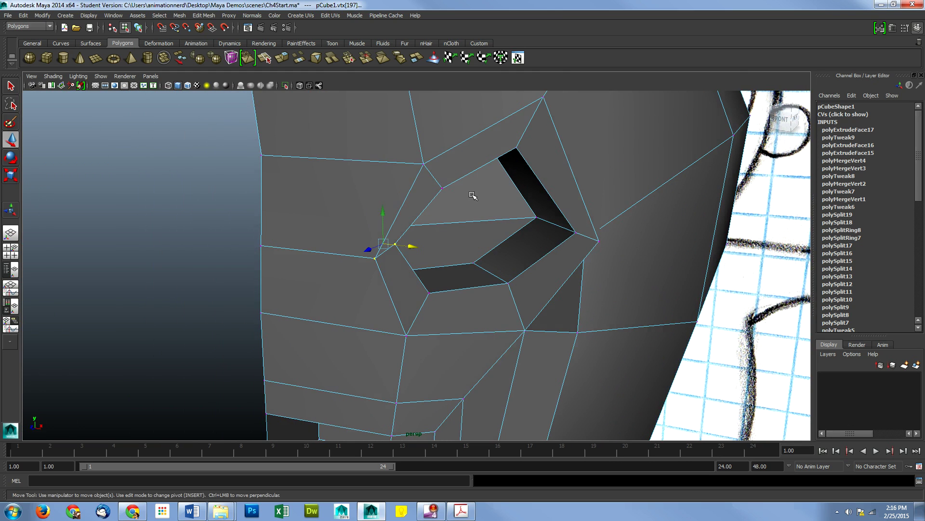
Raise the upper inner-corner vertices of the eye opening and adjust the rim vertex there to level the top edge
left_click_drag(473, 195, 278, 145, "alt")
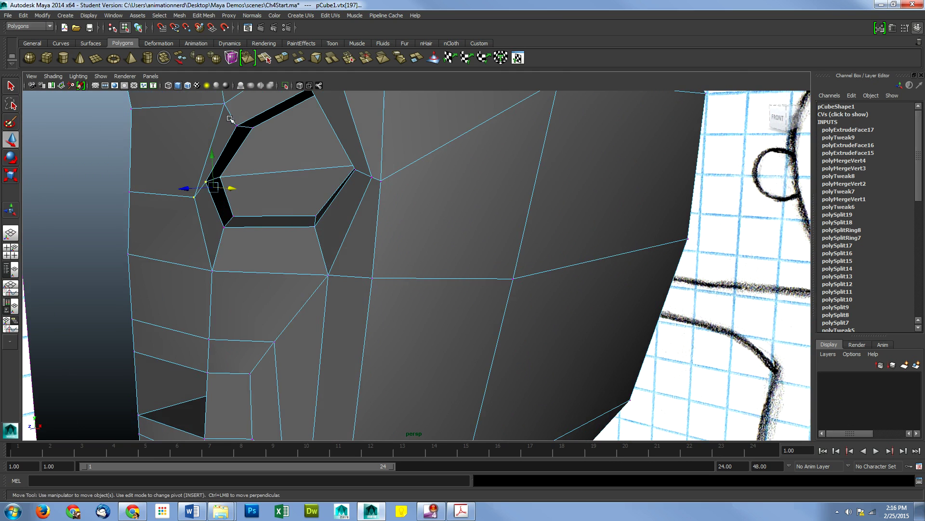
left_click_drag(230, 119, 271, 138)
left_click_drag(271, 138, 313, 188, "alt")
left_click(307, 257)
left_click_drag(342, 268, 346, 262, "alt")
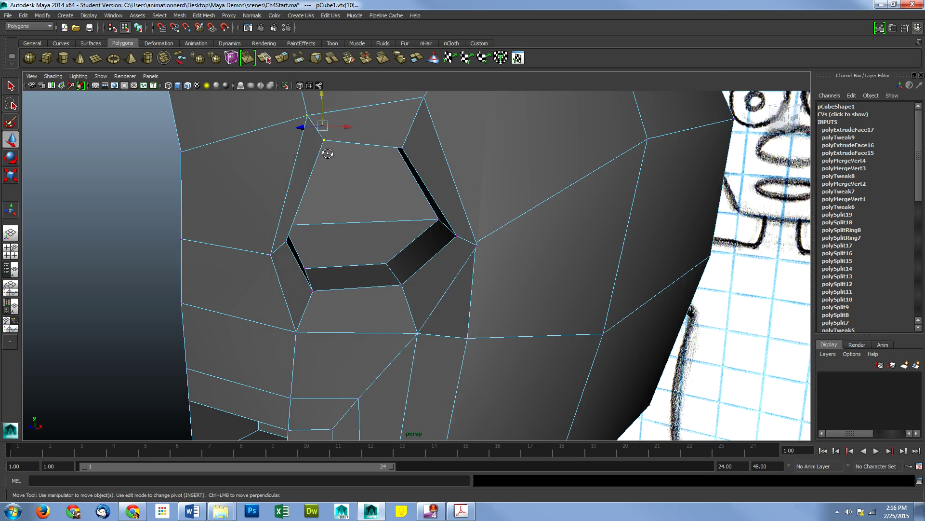
left_click_drag(327, 153, 292, 129, "alt")
left_click(311, 151)
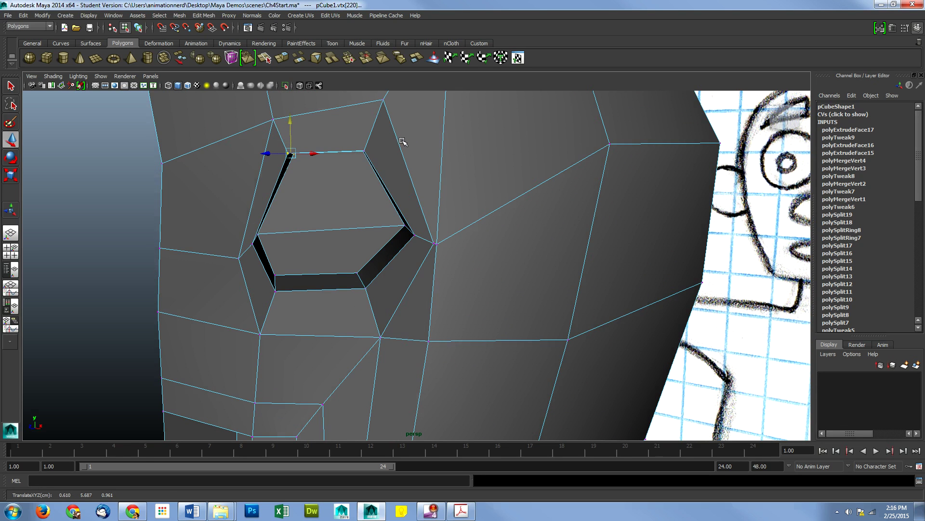
Lower the upper outer vertex of the edge loop surrounding the eye opening
middle_click_drag(402, 140, 398, 171, "alt")
left_click_drag(384, 146, 384, 146)
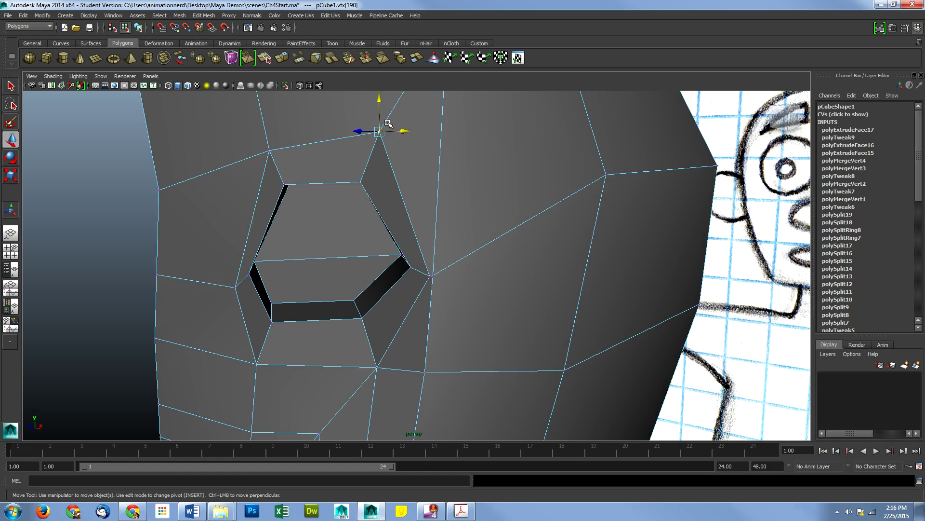
left_click_drag(380, 99, 388, 215)
Adjust the depth of the eye rim's outer-corner vertex and shift the neighbouring surrounding-loop vertex closer to the opening
left_click(519, 211)
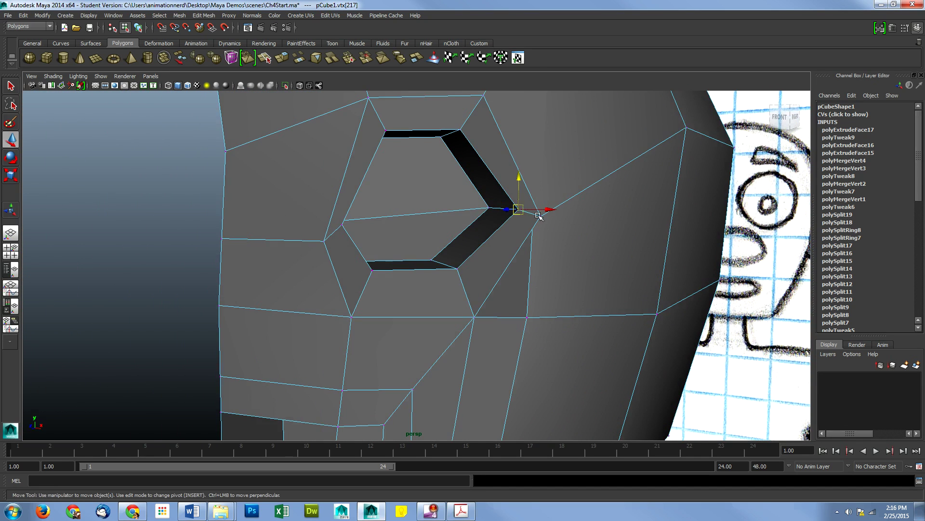
left_click_drag(524, 213, 506, 231, "alt")
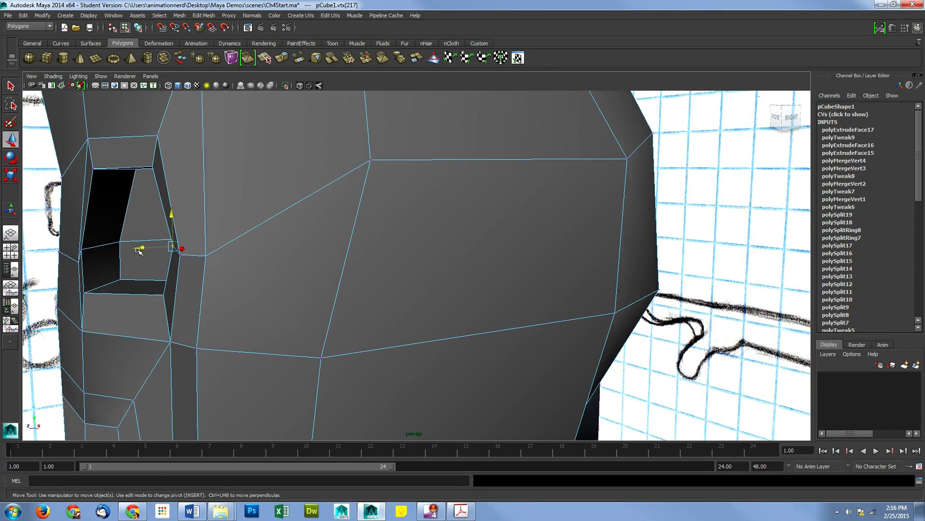
left_click_drag(138, 247, 178, 326)
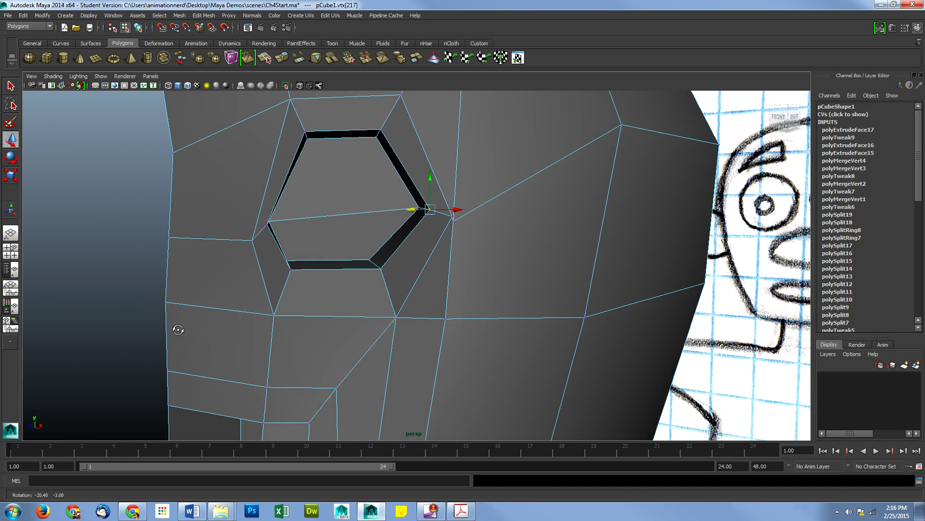
left_click(453, 219)
left_click_drag(433, 218, 419, 219)
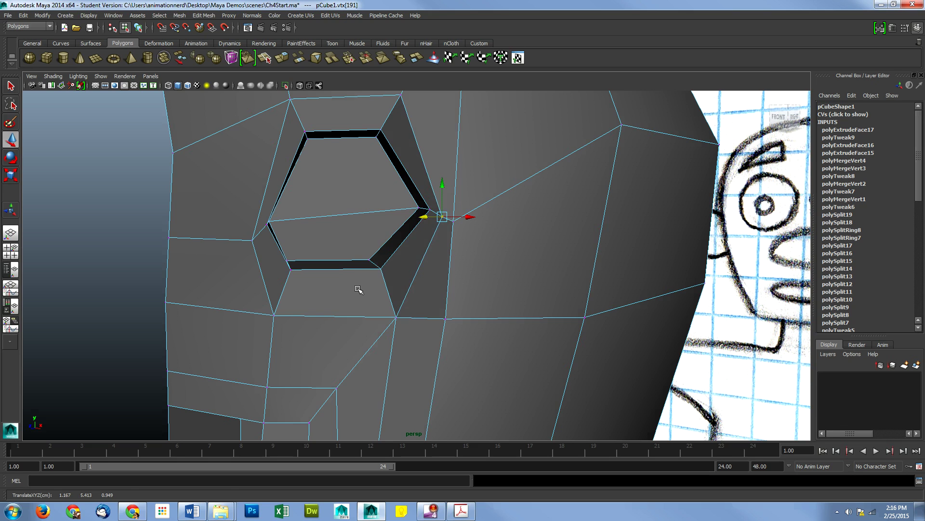
Bring the head to a front-facing perspective and turn on X-Ray shading to see the reference drawing through it
scroll(361, 289, "down", 5)
left_click_drag(363, 289, 400, 287, "alt")
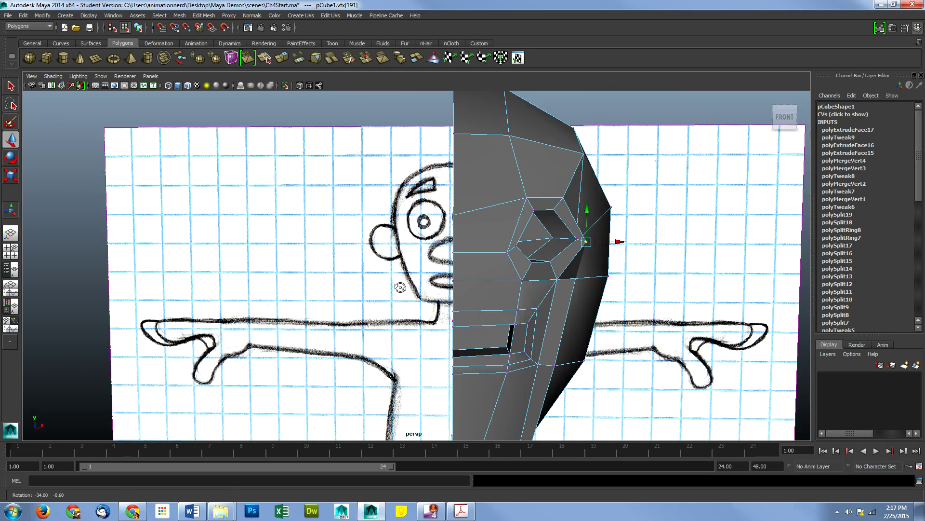
mouse_move(400, 287)
left_mouse_down("alt")
mouse_move(410, 287)
mouse_move(402, 285)
left_mouse_up("alt")
left_click(53, 76)
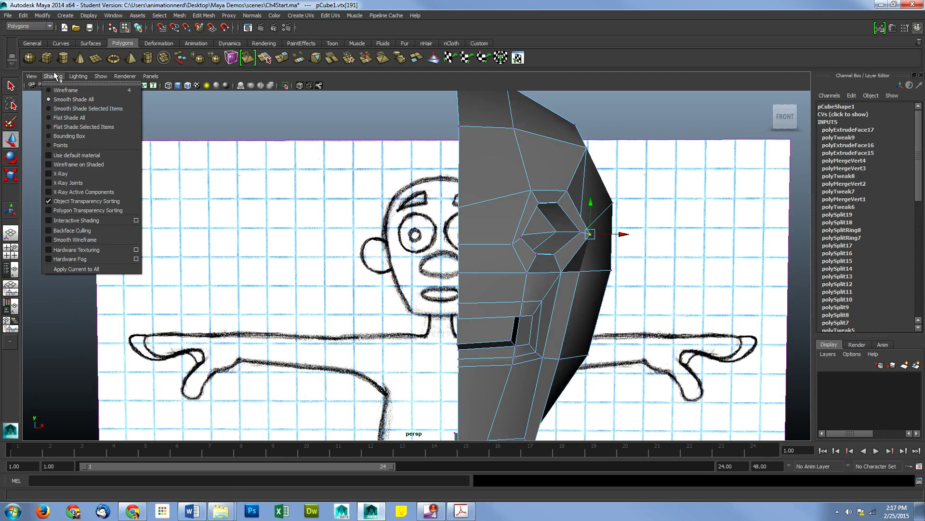
left_click(76, 172)
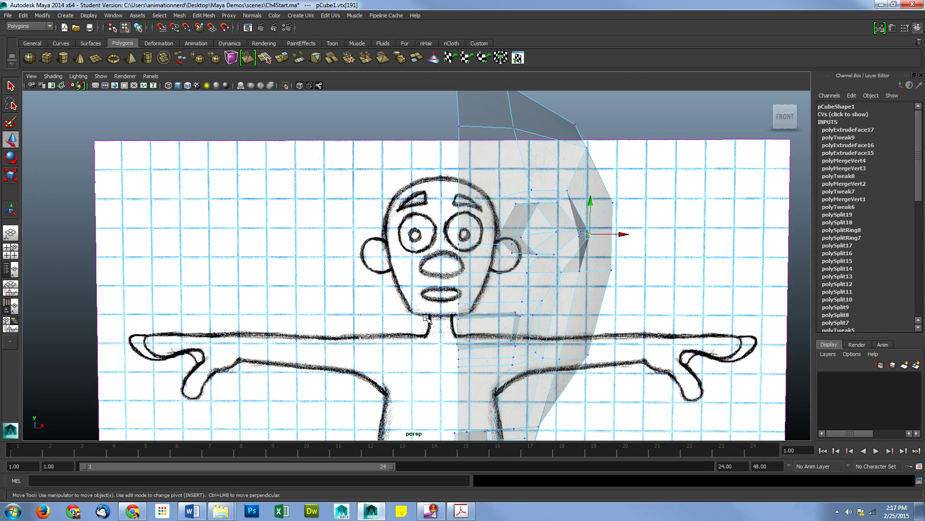
Switch to the maximized front orthographic view and frame the drawn eye on the modeled half of the head
left_click_drag(426, 316, 419, 315, "alt")
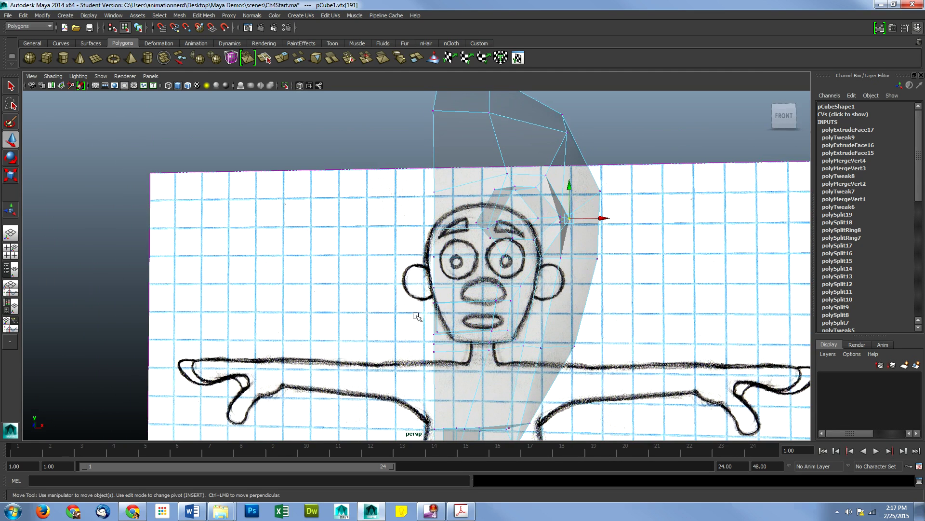
key("space")
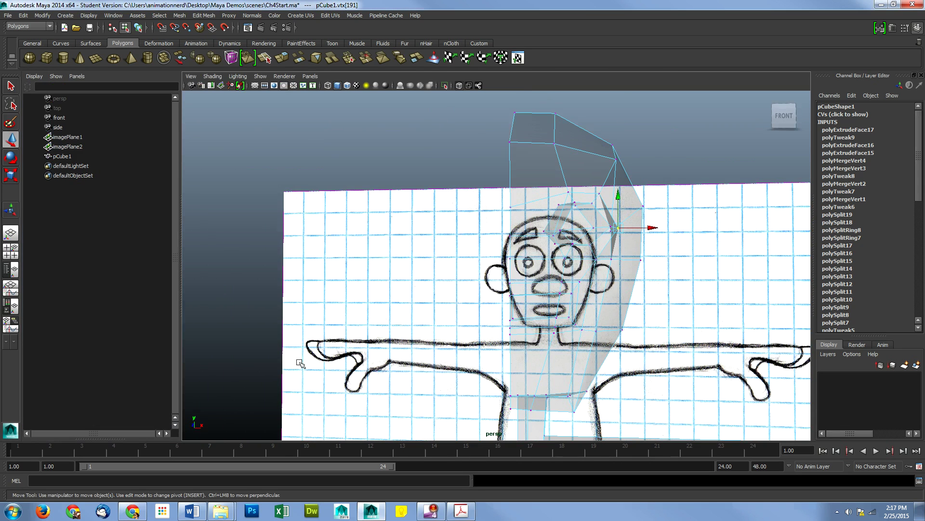
left_click(11, 251)
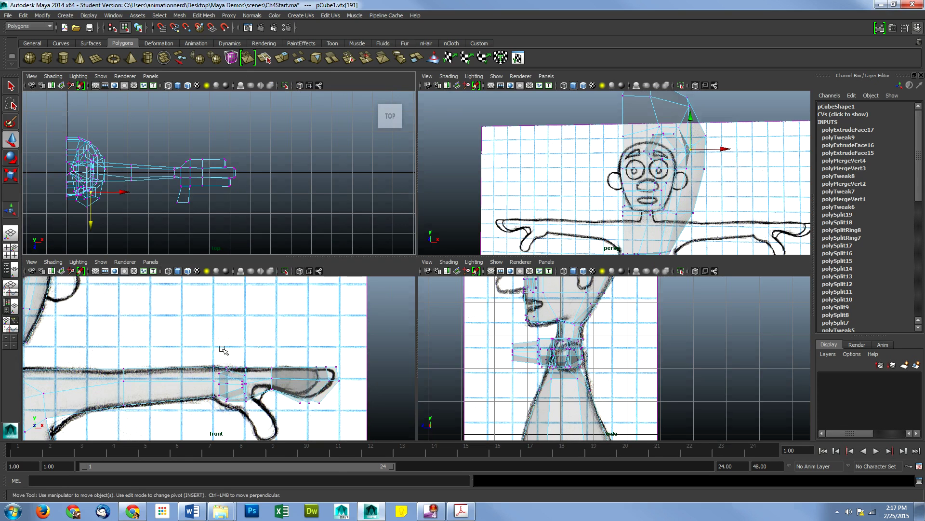
left_click(210, 349)
key("space")
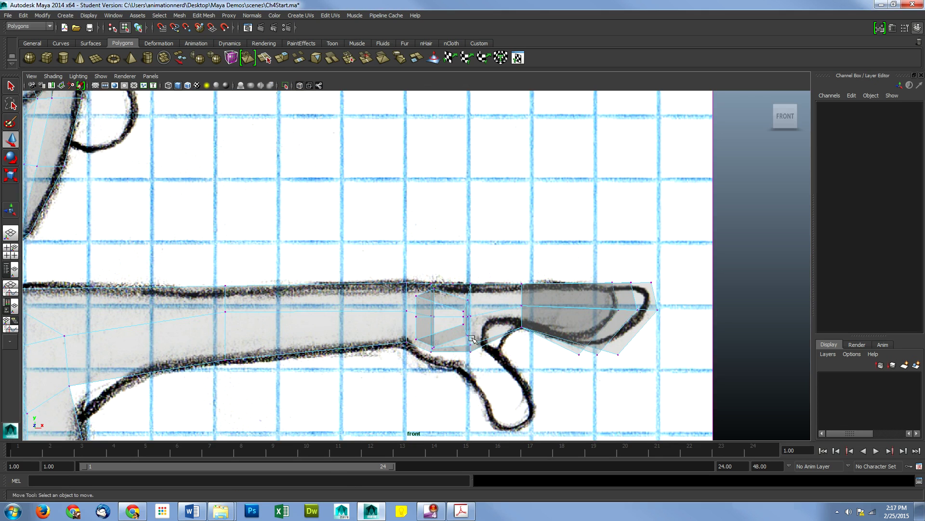
mouse_move(294, 254)
middle_mouse_down("alt")
mouse_move(500, 301)
mouse_move(673, 376)
middle_mouse_up("alt")
middle_click_drag(597, 312, 628, 385, "alt")
scroll(475, 265, "up", 4)
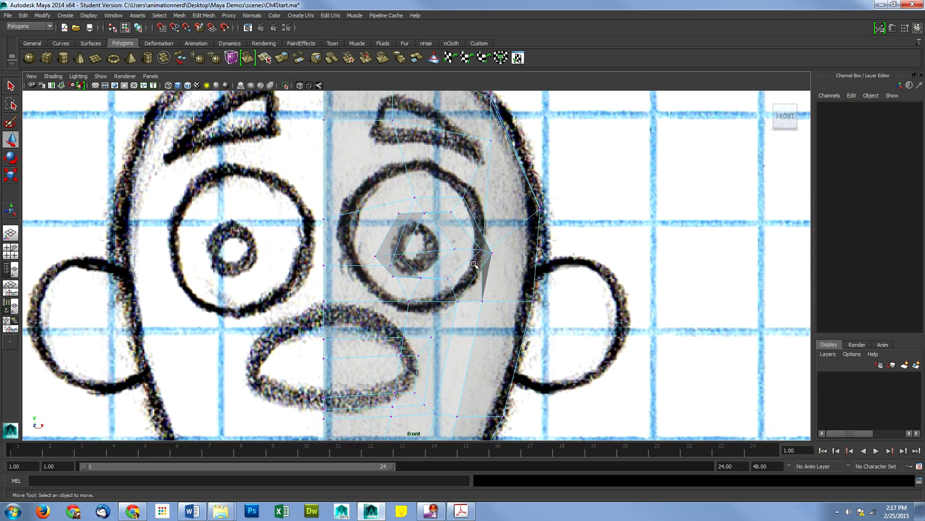
scroll(475, 264, "up", 1)
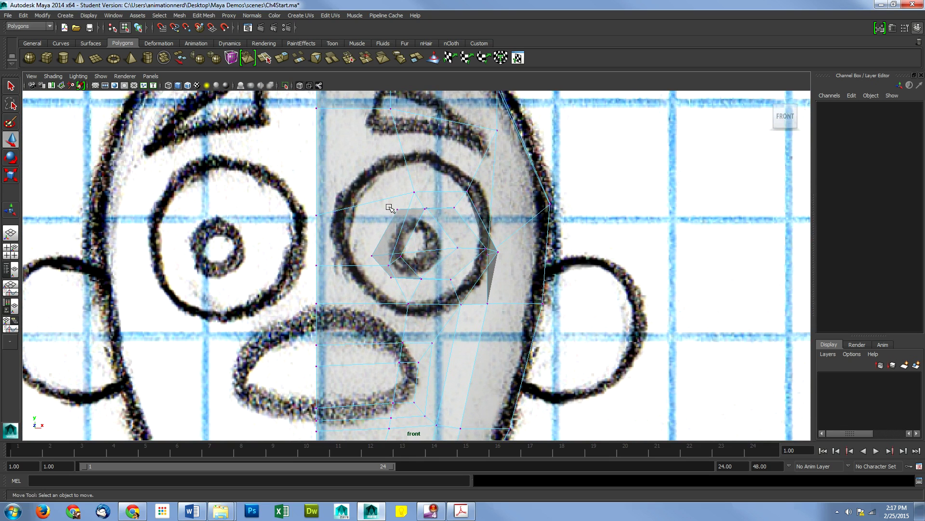
Shift the upper inner vertices of the eye rim and its surrounding loop toward the nose
left_click_drag(416, 217, 406, 217)
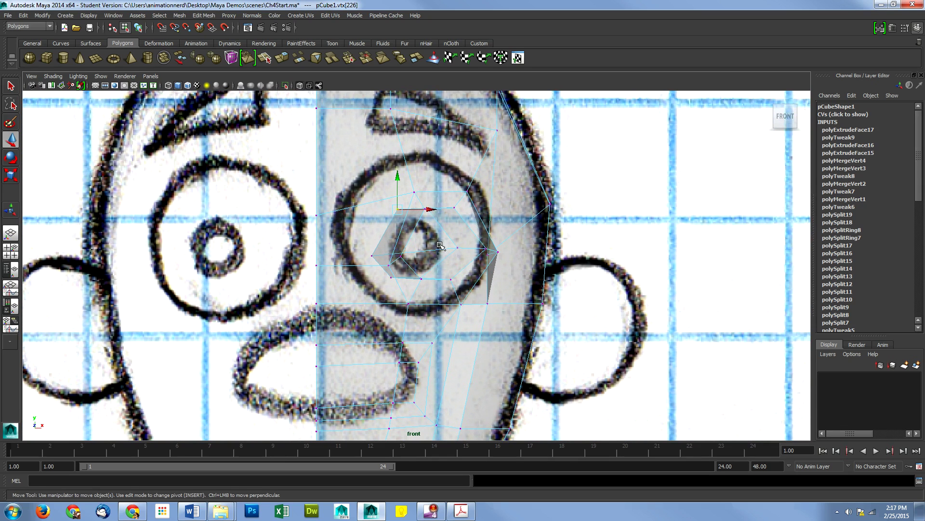
left_click(467, 190)
left_click_drag(440, 214, 444, 208)
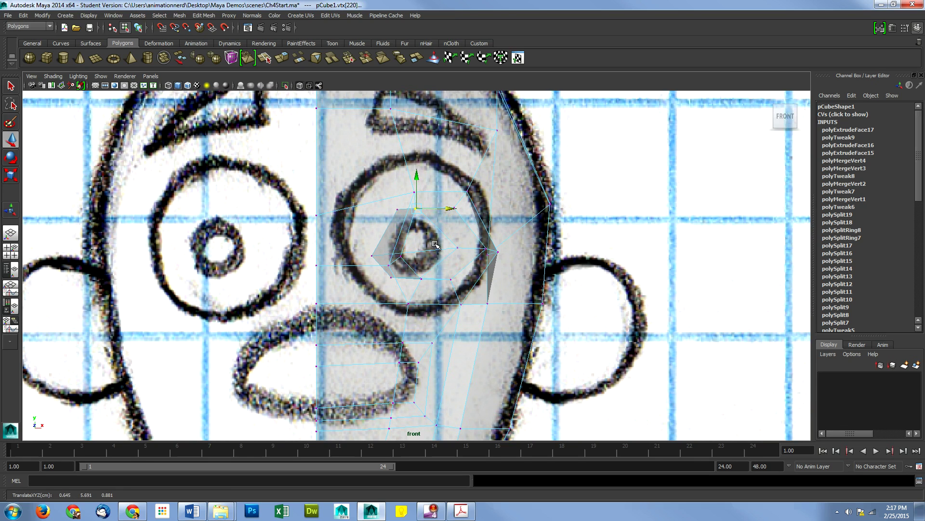
left_click_drag(453, 210, 421, 193)
left_click(410, 192)
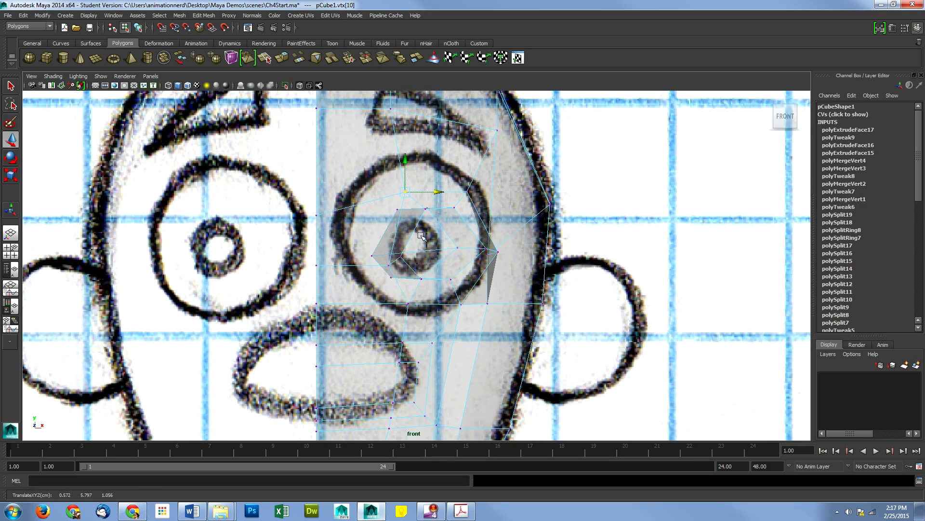
Shift the inner-side vertices of the eye rim and surrounding loop, plus the rim's upper inner vertex, closer to the nose
left_click(389, 266)
left_click_drag(422, 265, 424, 242)
left_click(400, 257)
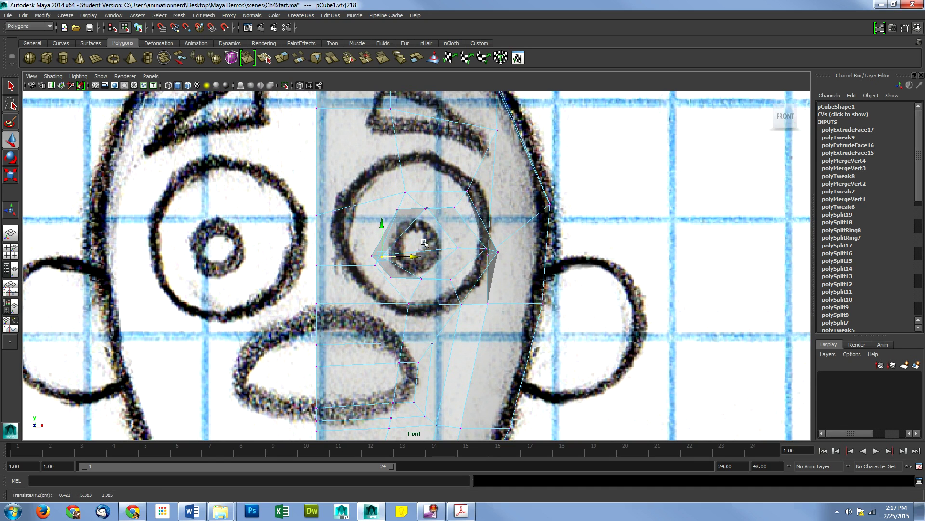
left_click(427, 210)
left_click_drag(459, 208, 431, 208)
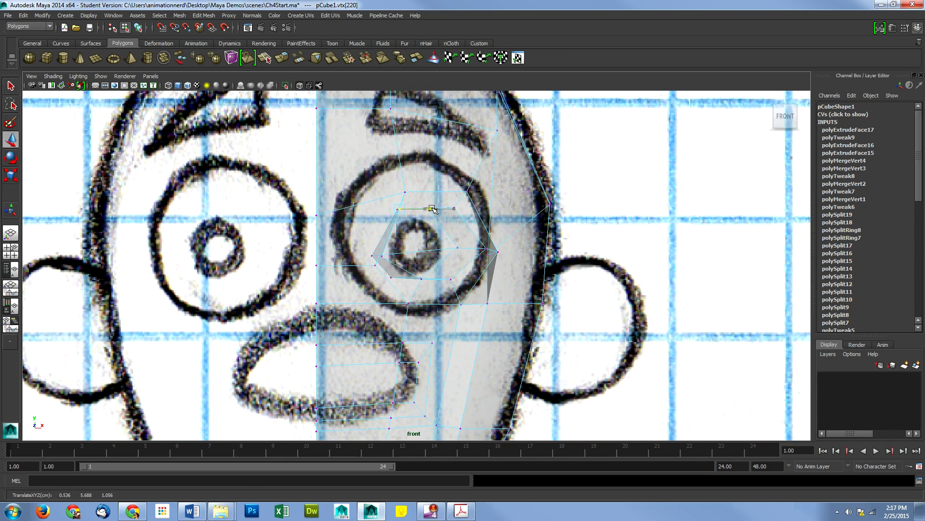
left_click(382, 257)
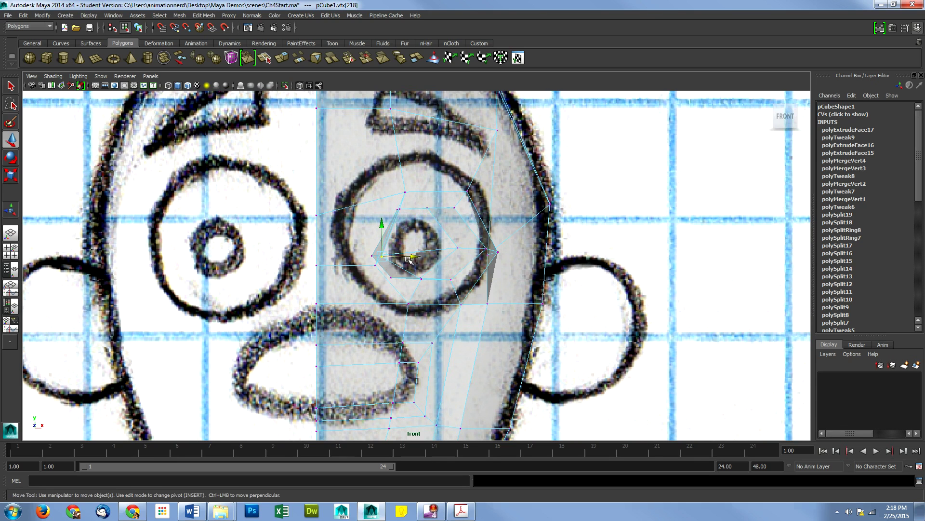
left_click_drag(413, 257, 406, 259)
Lower the lower inner vertices of the eye rim and surrounding loop toward the drawn eye outline
left_click(420, 278)
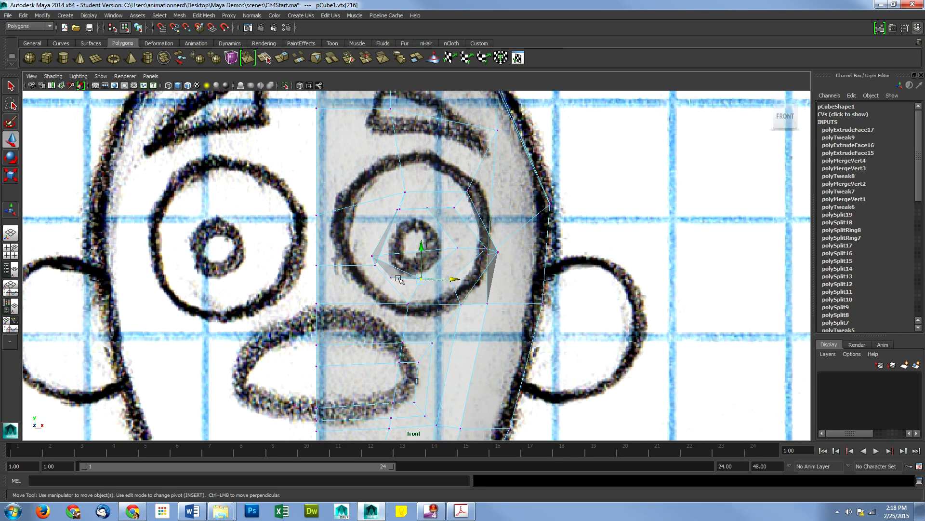
left_click(391, 276)
left_click_drag(393, 242, 393, 252)
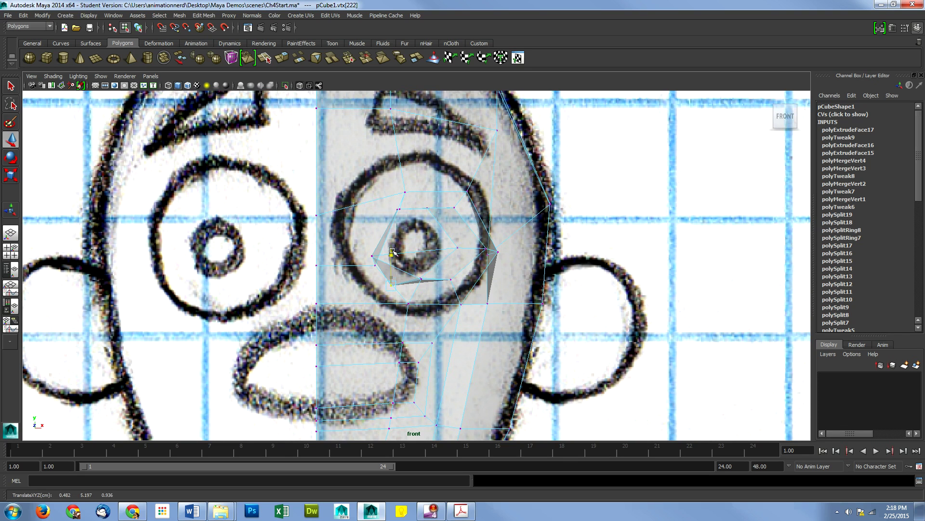
mouse_move(392, 253)
left_mouse_down()
mouse_move(393, 264)
mouse_move(392, 253)
left_mouse_up()
left_click(418, 280)
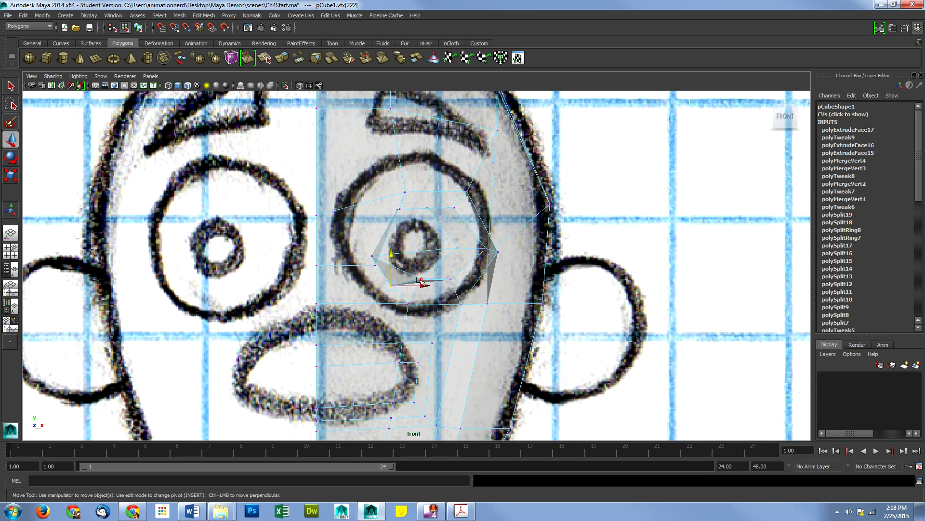
left_click_drag(427, 250, 428, 261)
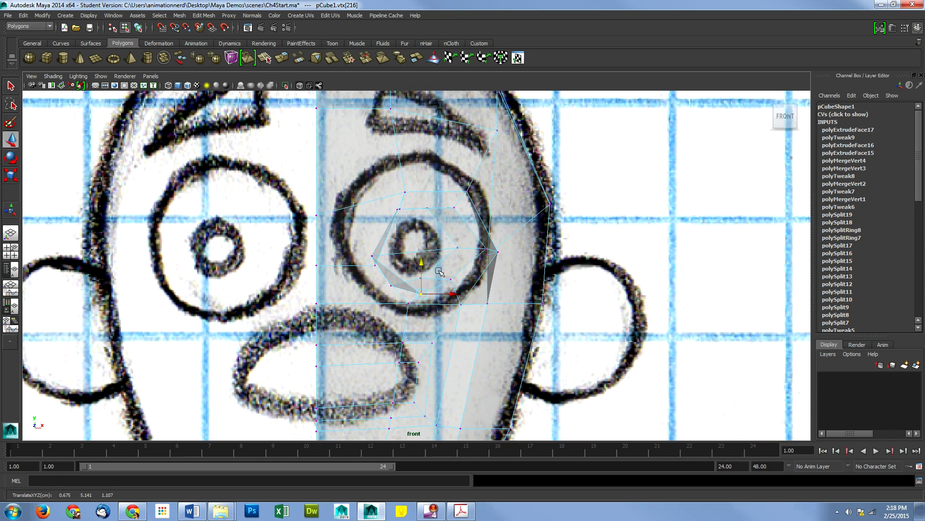
Lower the rim's lower outer vertex and move the outer-corner vertex outward onto the drawn eye outline
left_click(451, 287)
left_click(489, 251)
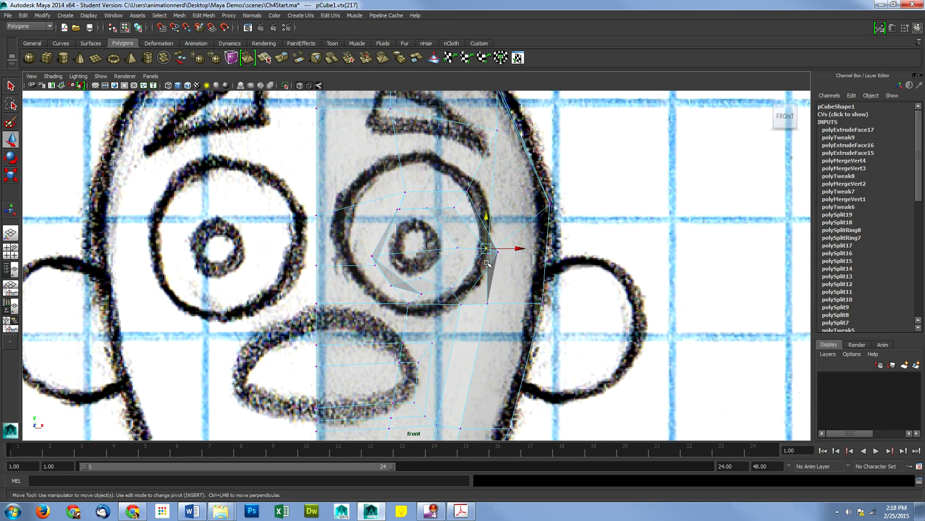
left_click_drag(517, 248, 522, 249)
left_click_drag(489, 218, 490, 221)
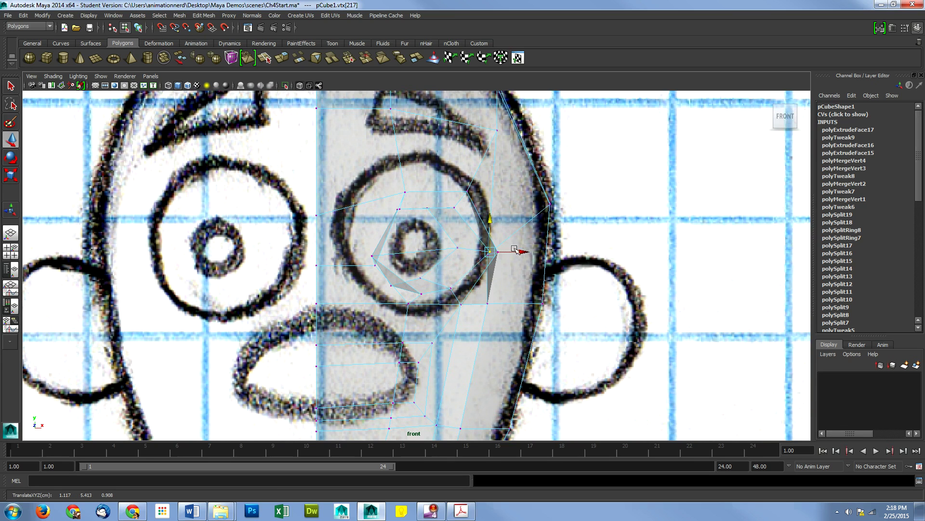
Spread the two bottom rim vertices apart and lower them to the bottom of the drawn eye circle
left_click(451, 293)
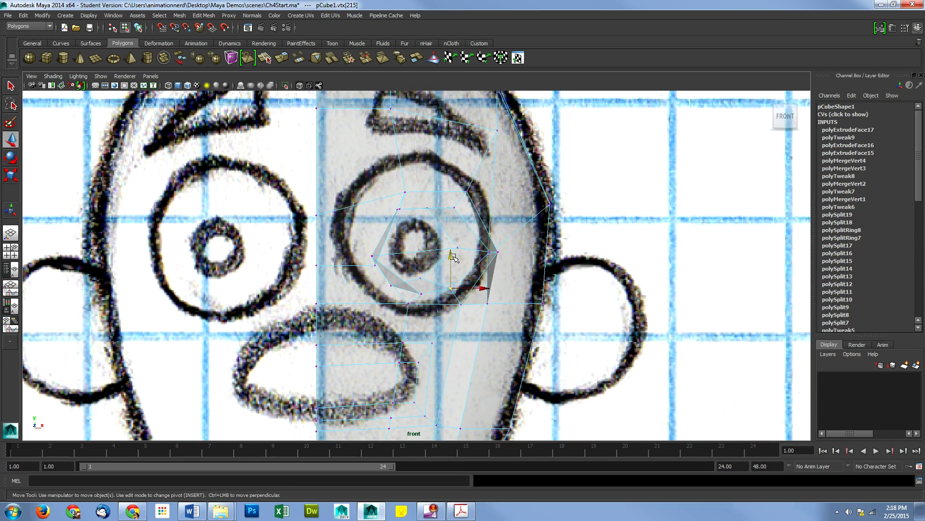
left_click(453, 264)
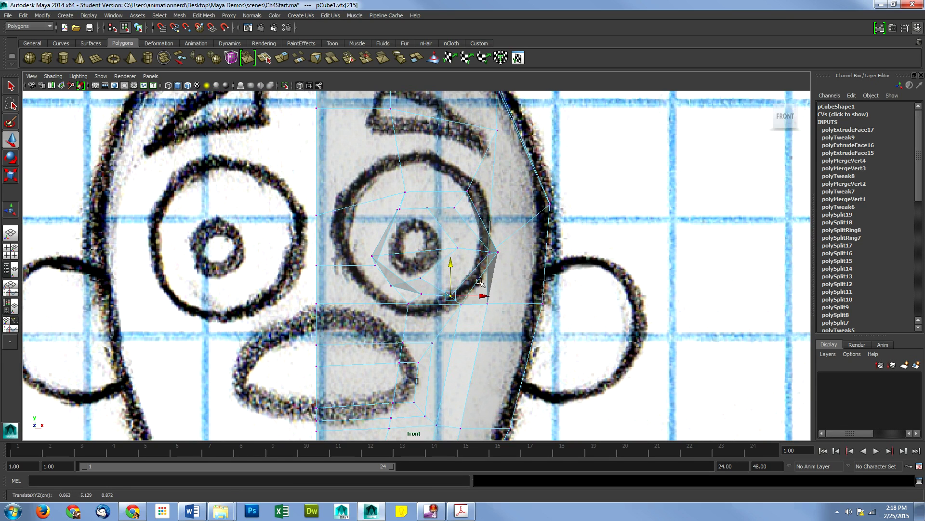
left_click_drag(482, 293, 490, 297)
left_click_drag(456, 262, 443, 294)
left_click(420, 292)
left_click_drag(411, 262, 411, 266)
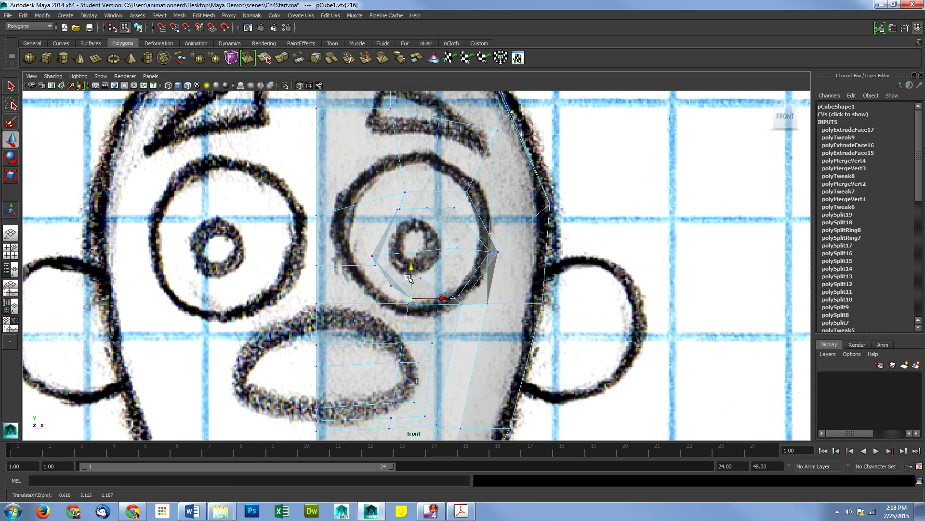
Move the surrounding loop's upper inner and inner-side vertices farther toward the nose
left_click(405, 192)
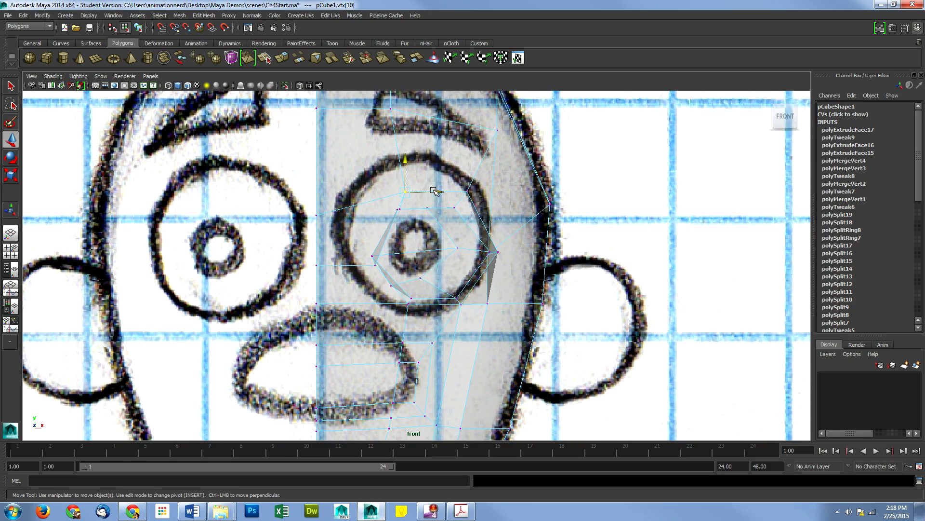
left_click_drag(435, 192, 423, 192)
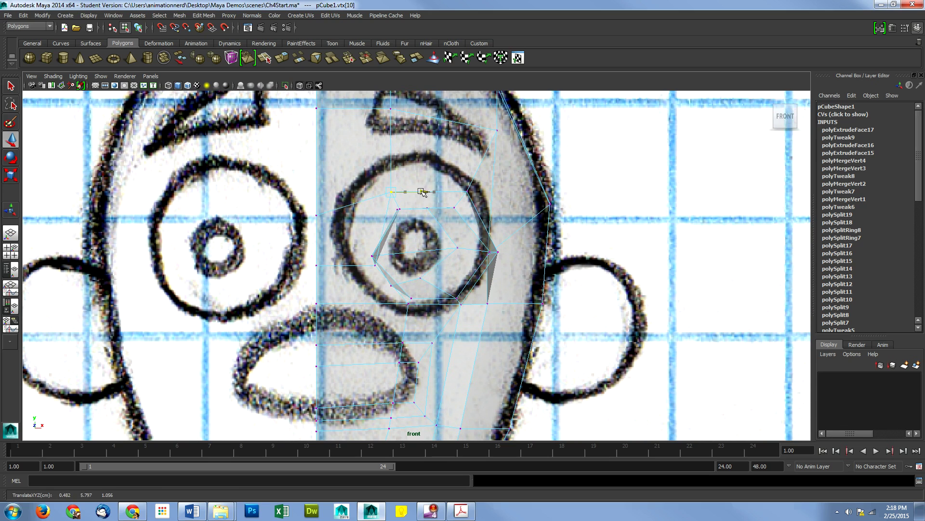
left_click(376, 265)
left_click_drag(406, 268, 394, 262)
left_click(392, 190)
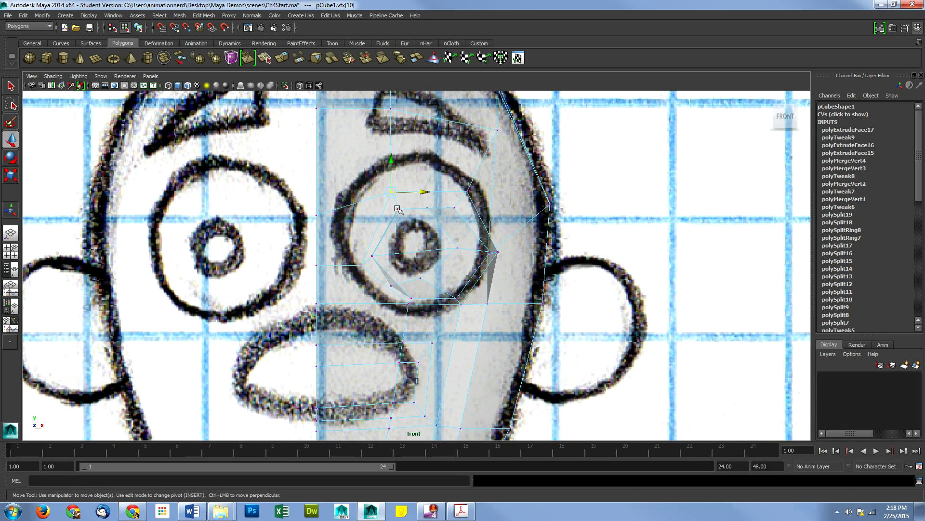
Raise the two top vertices of the eye rim and shift the outer one outward to widen the opening
left_click(399, 208)
left_click_drag(402, 177, 400, 169)
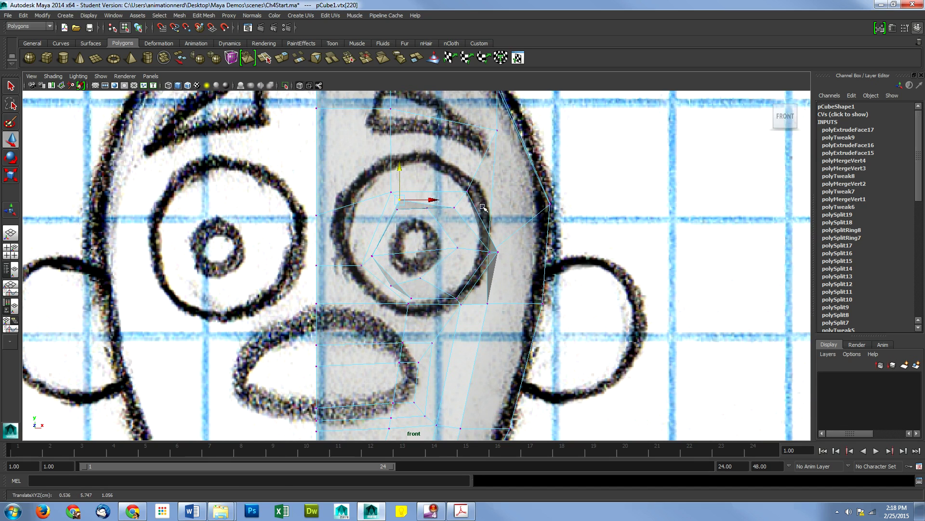
left_click(454, 206)
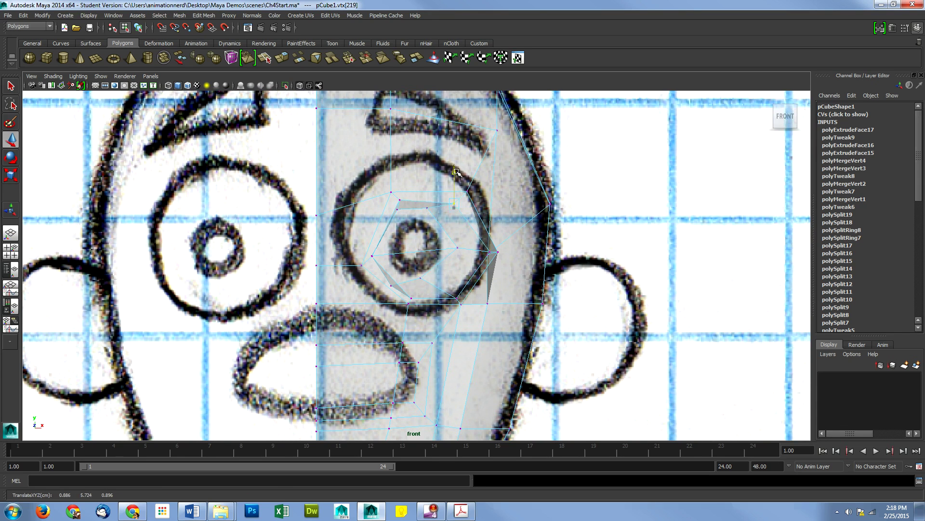
left_click_drag(456, 170, 457, 168)
left_click_drag(481, 199, 490, 199)
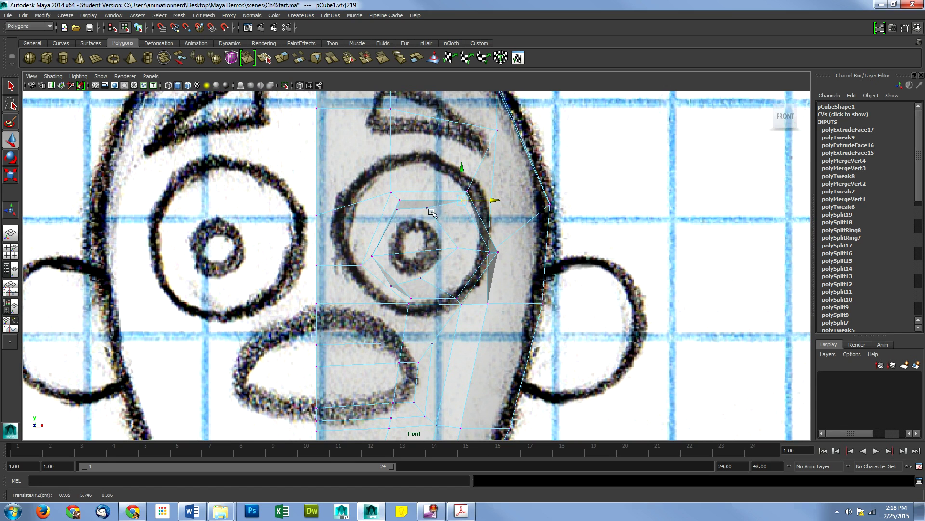
Align the two top vertices of the eye opening's recessed edge with the matching front rim vertices
left_click(398, 210)
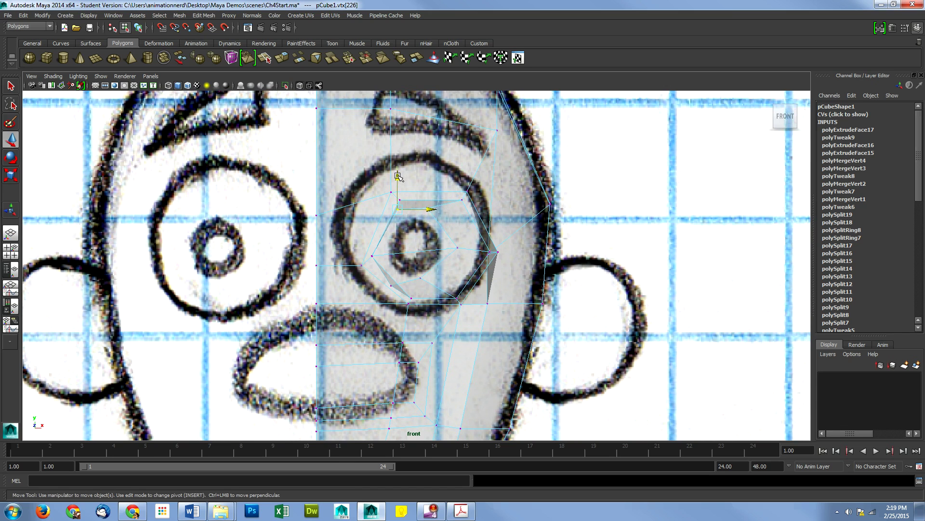
left_click_drag(398, 175, 400, 166)
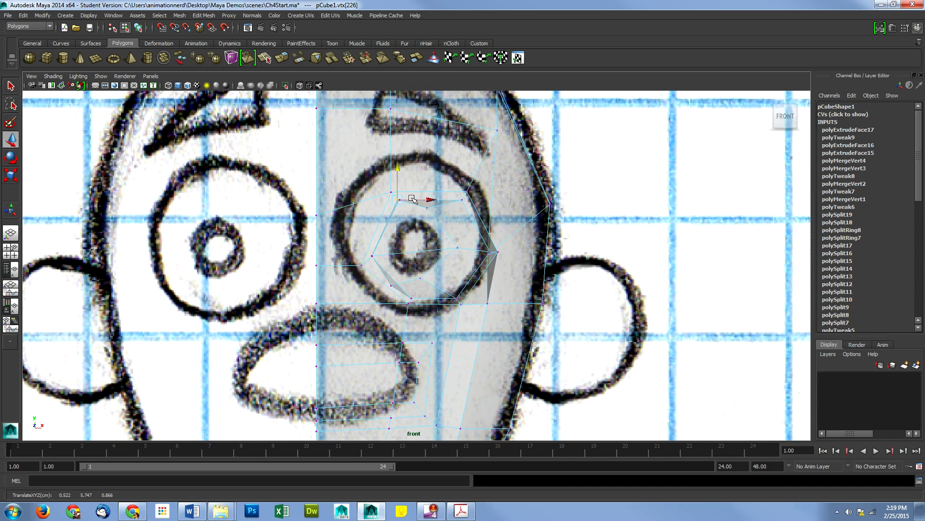
left_click_drag(433, 199, 428, 170)
left_click(429, 208)
left_click_drag(437, 200, 500, 198)
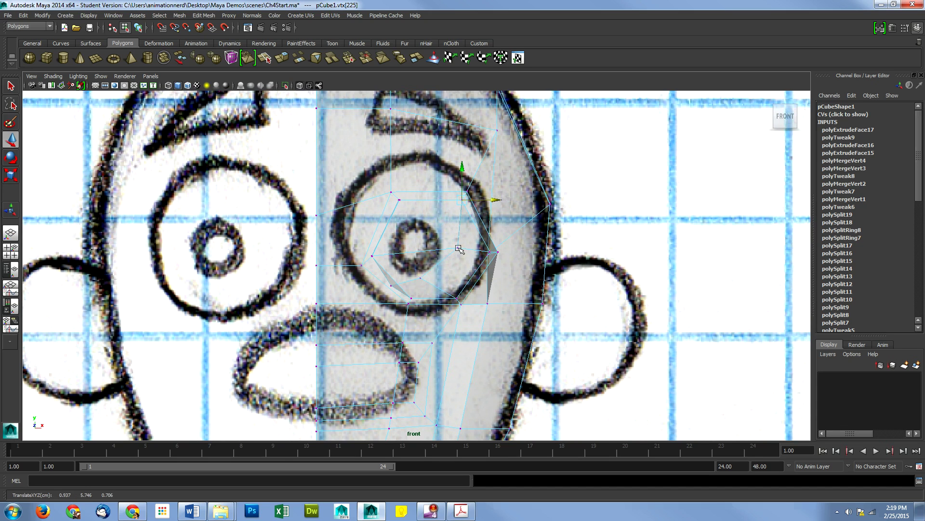
Move the recessed edge's outer-corner vertex outward to line up with the front rim's outer corner
left_click(457, 248)
left_click_drag(475, 248, 525, 252)
left_click_drag(488, 213, 494, 216)
left_click_drag(521, 252, 525, 252)
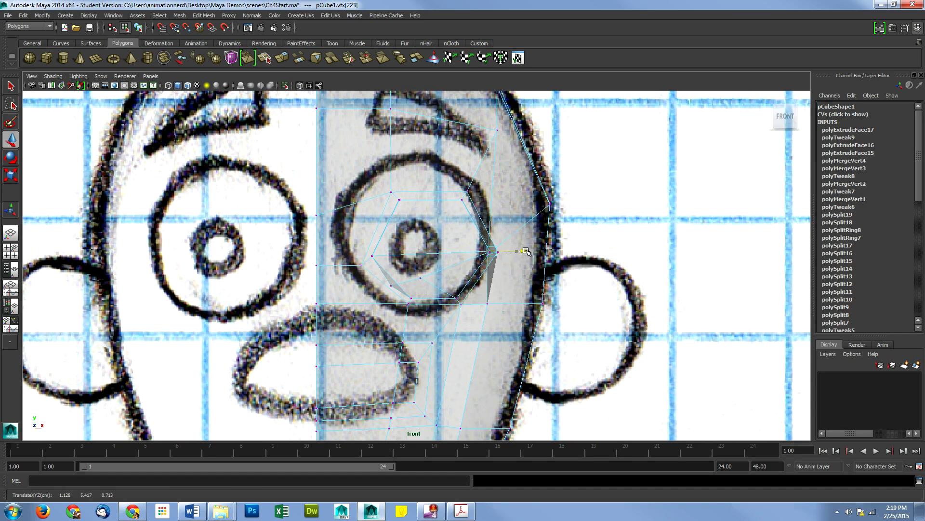
Align the two bottom vertices of the eye opening's recessed edge with the matching bottom vertices of the front rim
left_click(419, 278)
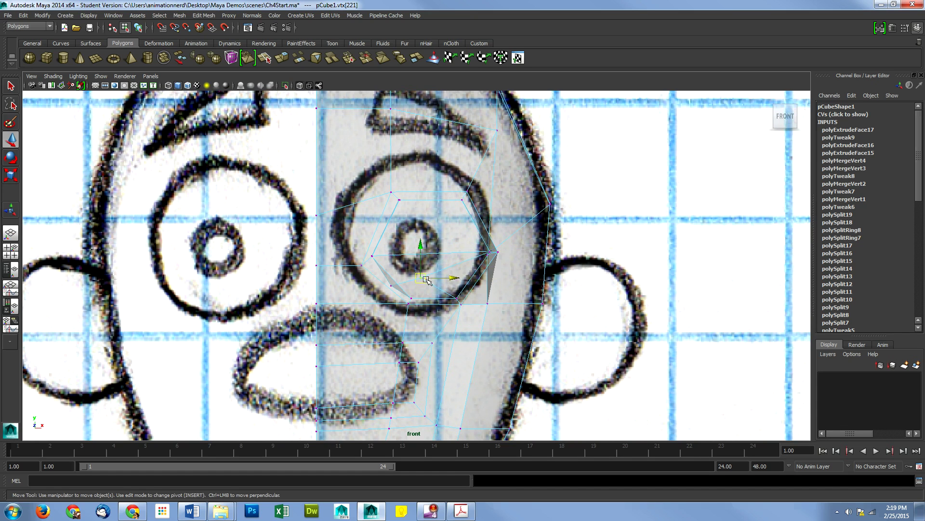
left_click_drag(420, 244, 423, 268)
left_click_drag(460, 291, 488, 301)
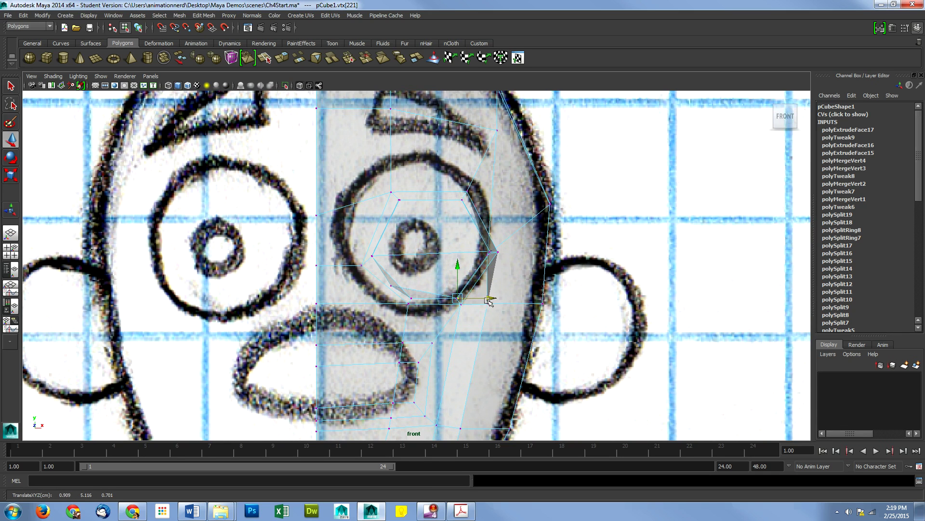
left_click(394, 286)
left_click_drag(394, 252, 446, 301)
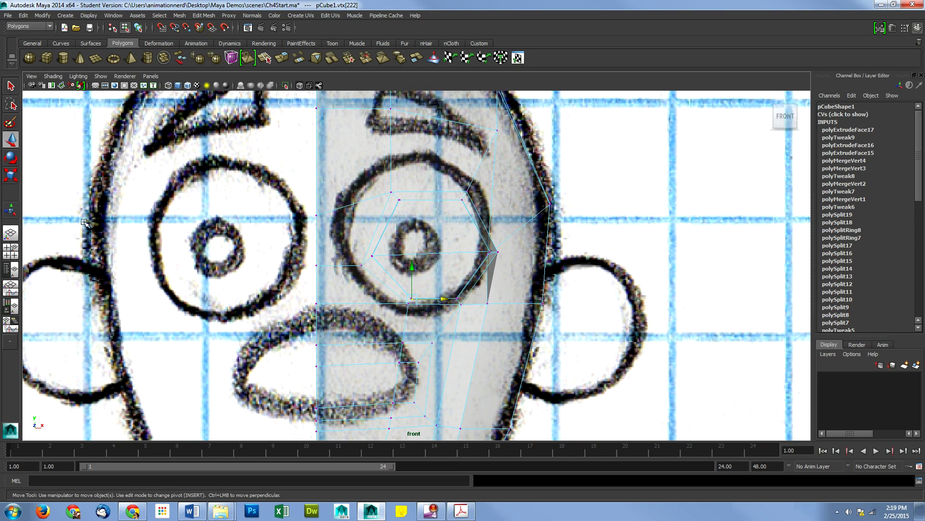
Switch to the perspective view and turn off X-Ray shading to show the head as a solid surface
scroll(39, 293, "down", 5)
left_click(10, 234)
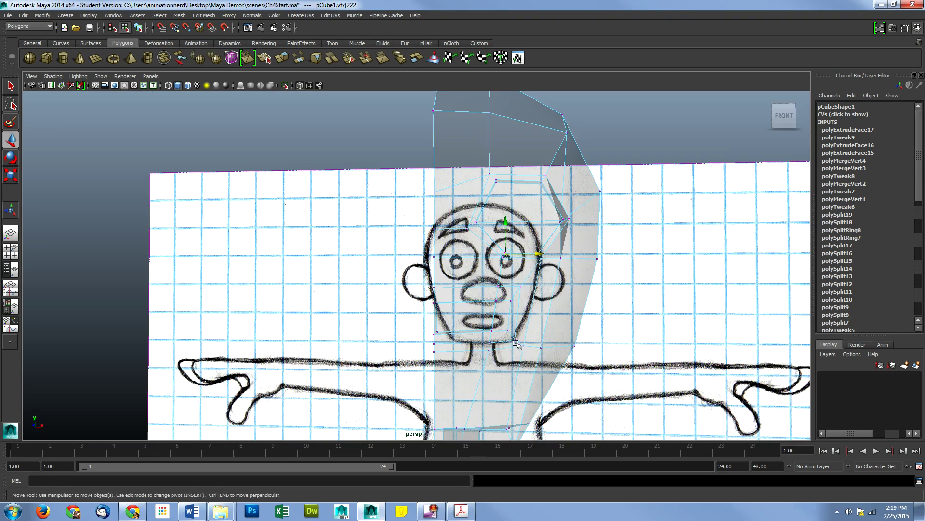
left_click_drag(517, 343, 606, 342, "alt")
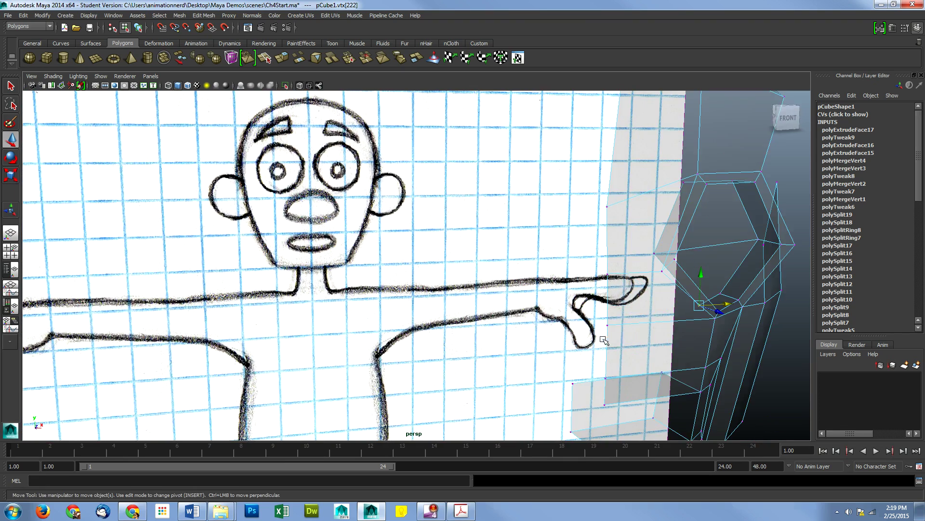
left_click_drag(664, 334, 576, 337, "alt")
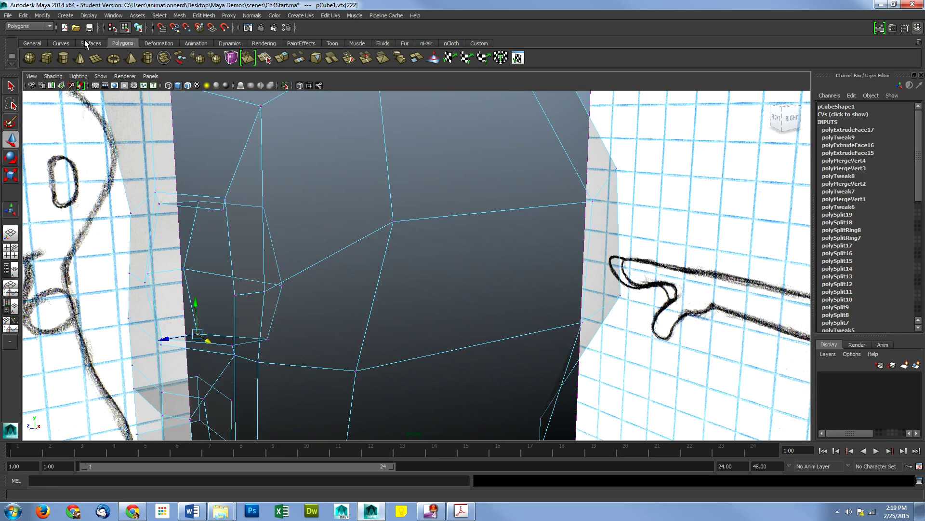
left_click(53, 76)
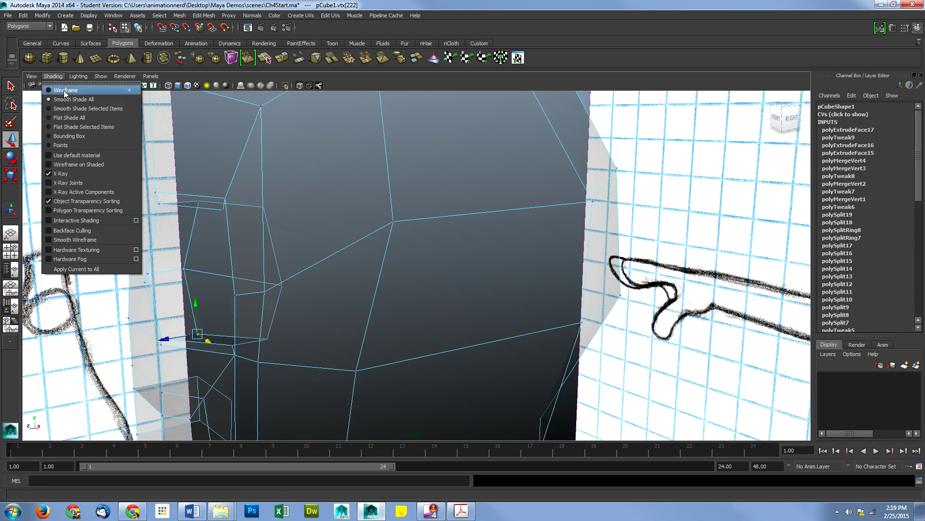
left_click(79, 174)
Raise the inner-corner vertex of the loop around the eye and shift it slightly sideways toward the opening
left_click_drag(209, 287, 277, 294, "alt")
left_click_drag(424, 295, 448, 292, "alt")
left_click_drag(673, 232, 667, 234, "alt")
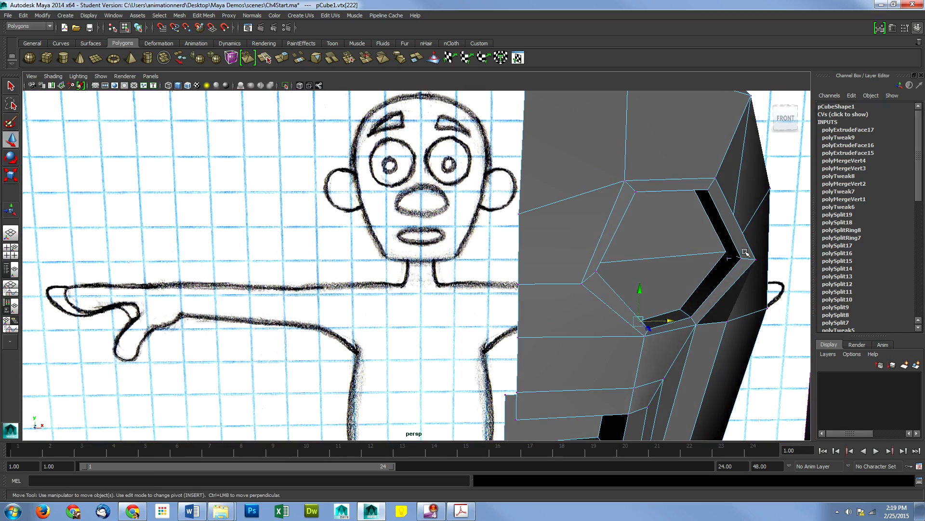
left_click_drag(730, 258, 650, 252, "alt")
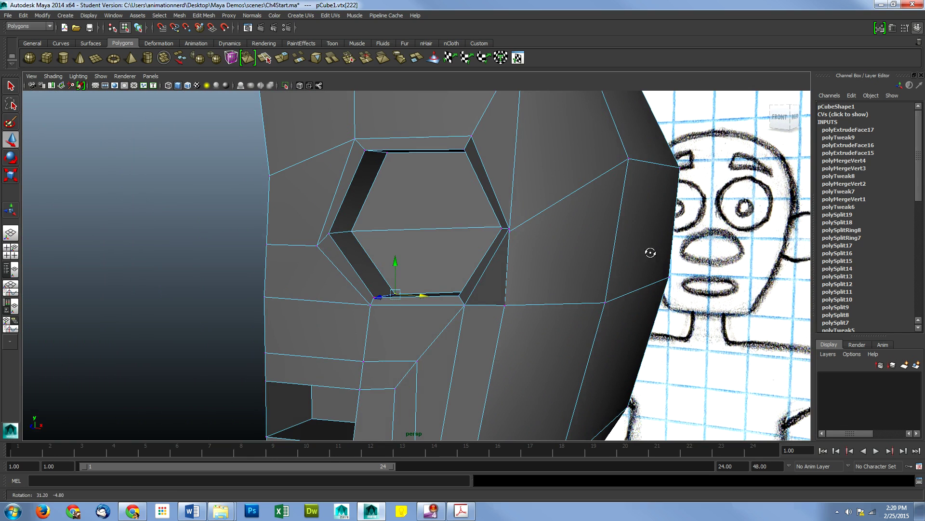
left_click(319, 245)
left_click_drag(317, 219, 318, 209)
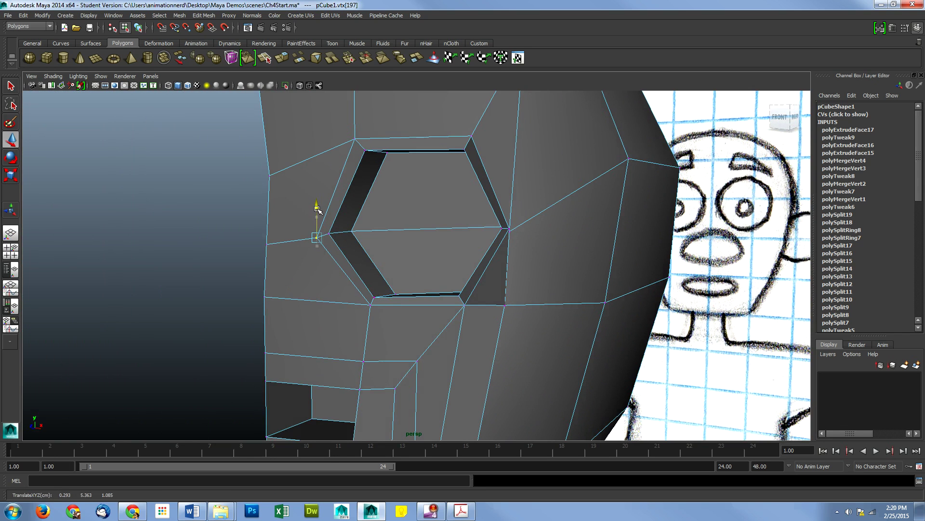
mouse_move(344, 238)
left_mouse_down()
mouse_move(355, 238)
mouse_move(346, 238)
left_mouse_up()
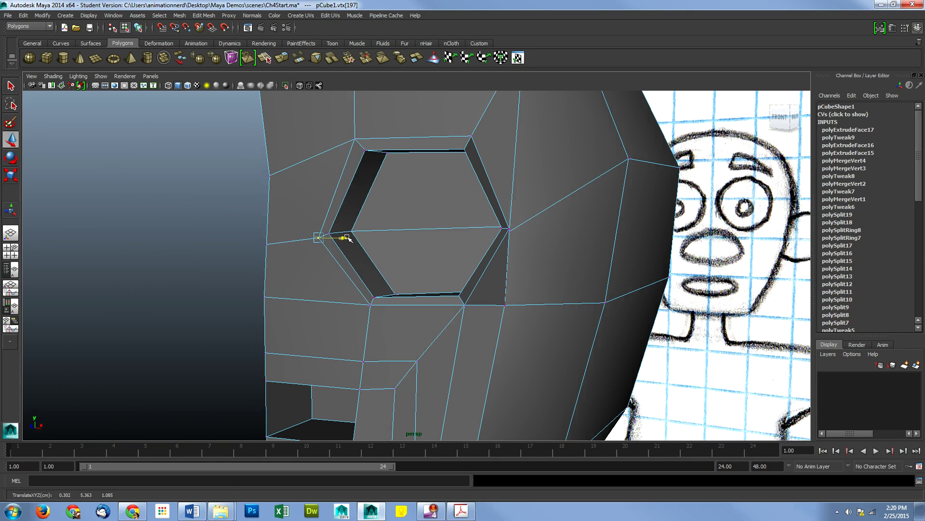
Nudge the two top vertices of the loop around the eye vertically to refine its upper edge
left_click(356, 138)
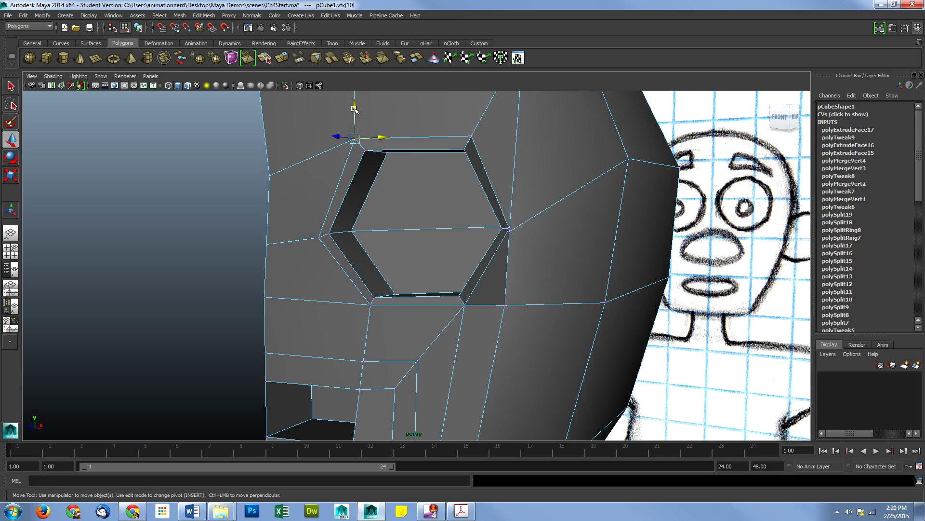
left_click_drag(354, 106, 355, 107)
left_click(472, 136)
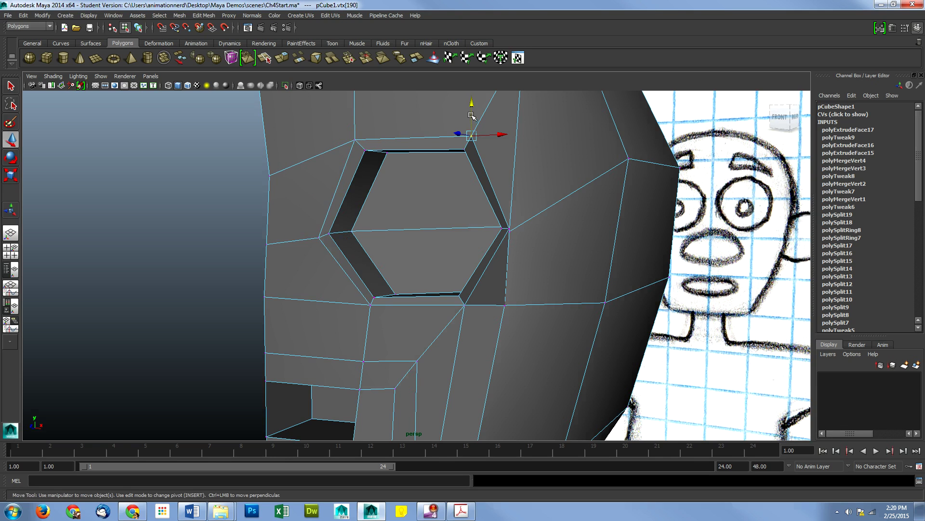
left_click(471, 112)
Adjust the depth of the eye rim's outer-corner and bottom outer vertices from a three-quarter view
mouse_move(510, 251)
left_mouse_down("alt")
mouse_move(501, 250)
mouse_move(522, 249)
mouse_move(566, 274)
mouse_move(563, 266)
mouse_move(707, 297)
mouse_move(657, 297)
left_mouse_up("alt")
left_click(724, 265)
mouse_move(320, 291)
left_mouse_down()
mouse_move(292, 288)
mouse_move(296, 308)
mouse_move(322, 289)
left_mouse_up()
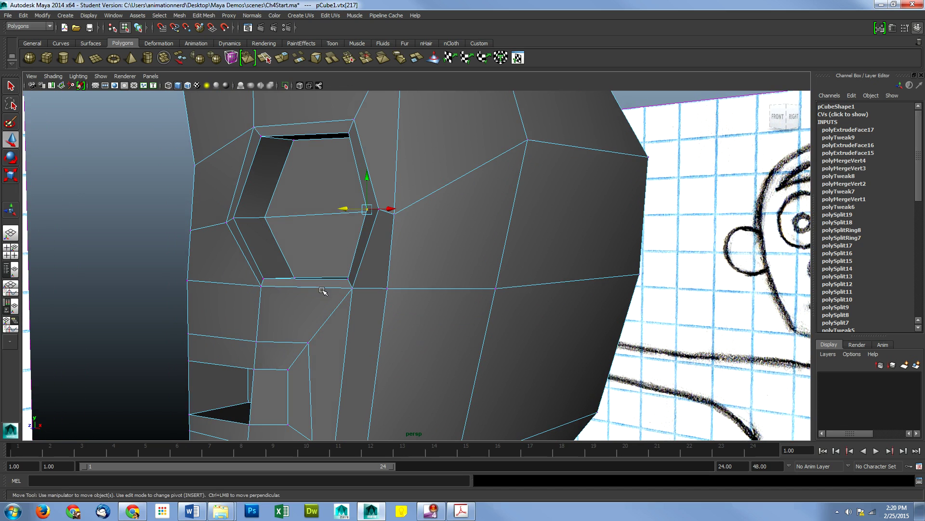
left_click(349, 279)
left_click_drag(325, 282, 323, 284)
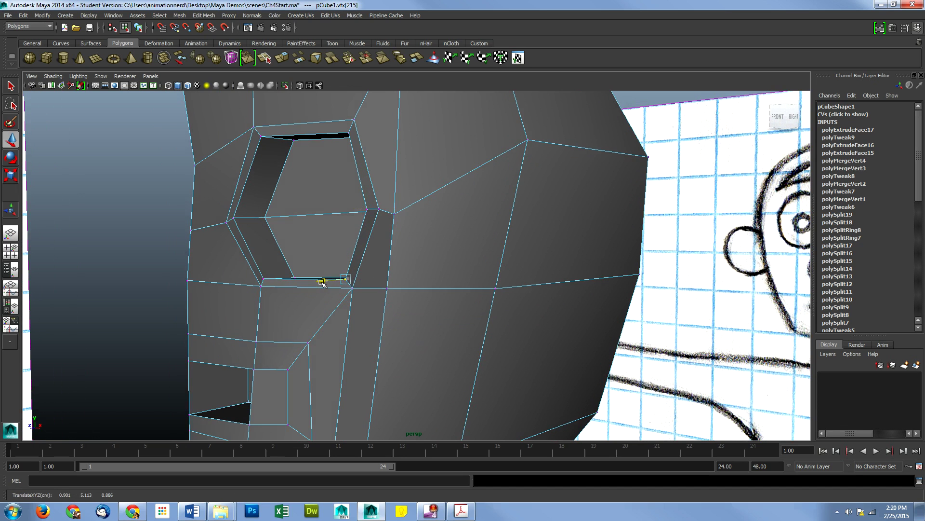
Shift the outer-corner vertex of the loop around the eye slightly in depth
left_click_drag(362, 314, 304, 314, "alt")
left_click(258, 309)
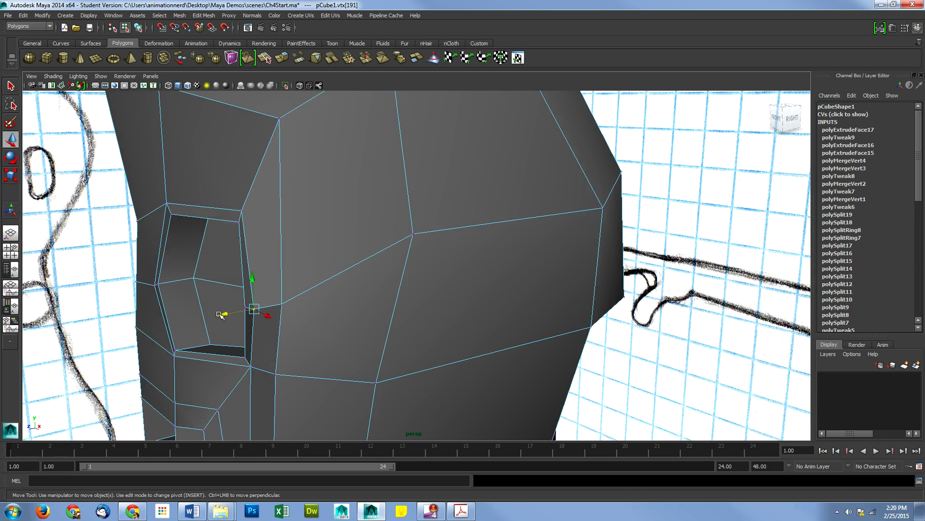
left_click_drag(222, 317, 223, 317)
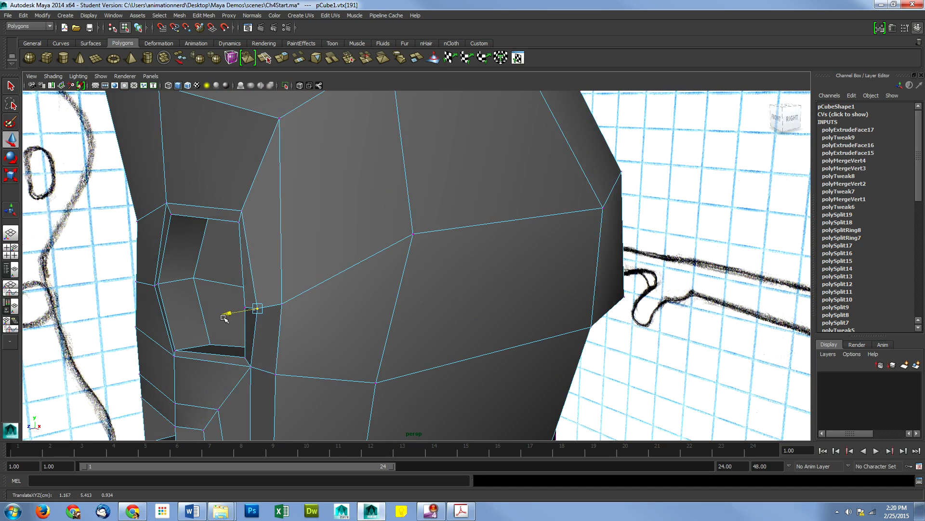
Adjust the height of the bottom outer vertices of the surrounding loop and the eye rim
mouse_move(269, 277)
left_mouse_down("alt")
mouse_move(240, 274)
mouse_move(278, 275)
left_mouse_up("alt")
left_click_drag(294, 273, 329, 284, "alt")
left_click(546, 339)
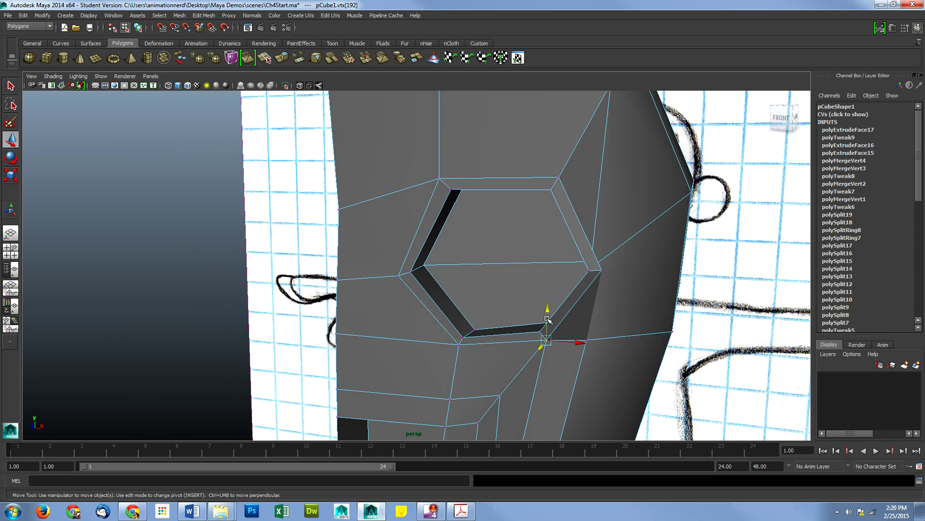
mouse_move(547, 314)
left_mouse_down()
mouse_move(542, 332)
mouse_move(541, 301)
mouse_move(535, 326)
left_mouse_up()
left_click(541, 331)
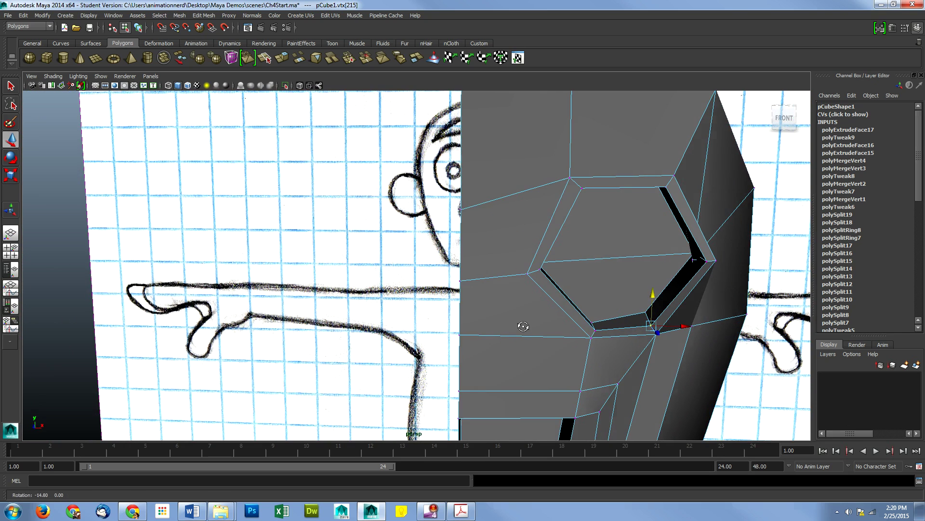
Move the cheek-side vertex beside the eye's outer corner outward and adjust its depth to widen the surrounding faces
left_click_drag(683, 306, 749, 273, "alt")
left_click(748, 259)
left_click_drag(770, 268, 651, 309)
left_click_drag(504, 318, 569, 311)
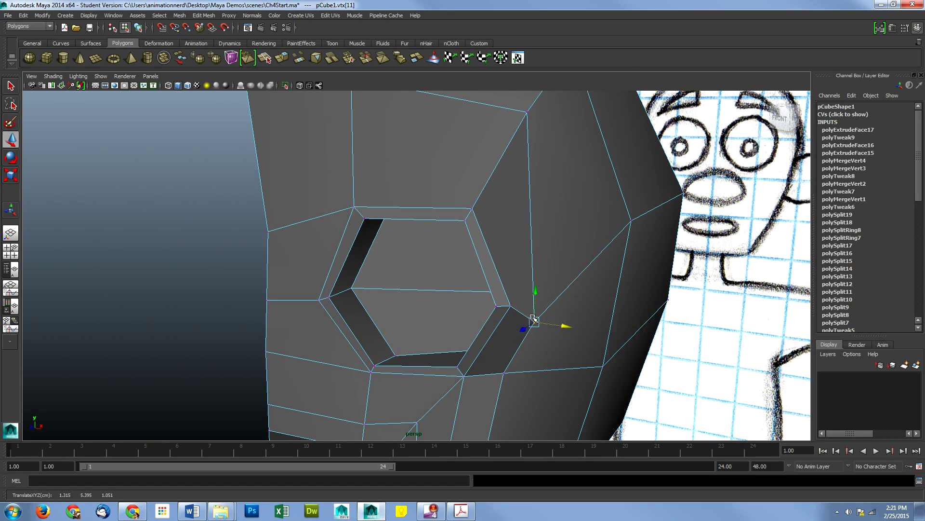
left_click_drag(523, 329, 535, 324)
left_click_drag(566, 333, 547, 320, "alt")
Refine the depth of the eye rim's outer-corner vertex from the side of the head
mouse_move(458, 220)
left_mouse_down()
mouse_move(448, 220)
mouse_move(449, 262)
mouse_move(424, 262)
mouse_move(432, 256)
left_mouse_up()
left_click(161, 211)
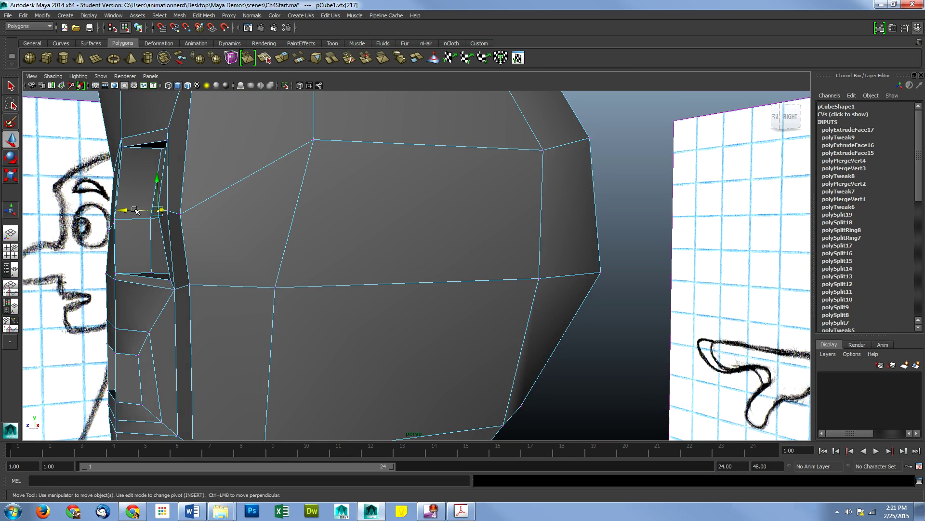
left_click_drag(135, 210, 239, 256)
left_click_drag(555, 272, 563, 278, "alt")
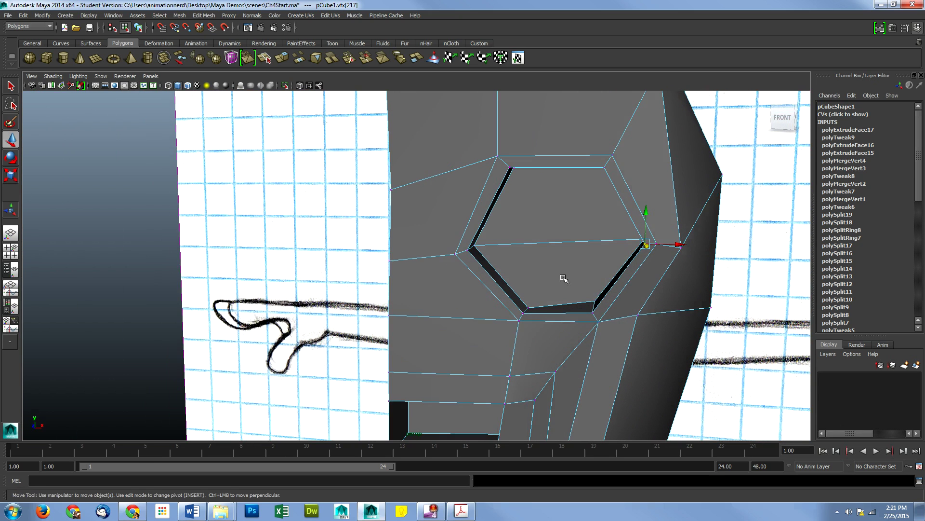
Lower the recessed edge's bottom outer vertex and the rim's bottom inner vertices slightly to level the eye opening's lower edge
left_click(594, 302)
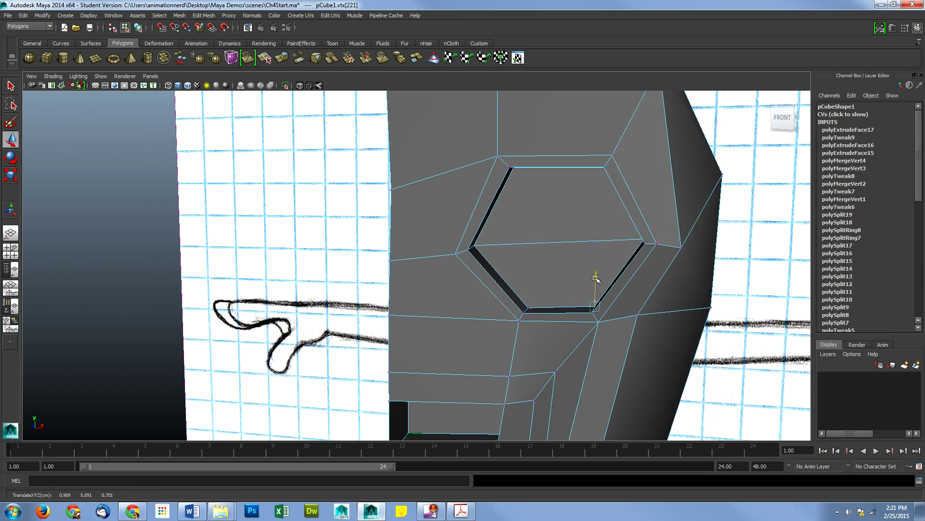
left_click_drag(596, 279, 568, 328, "alt")
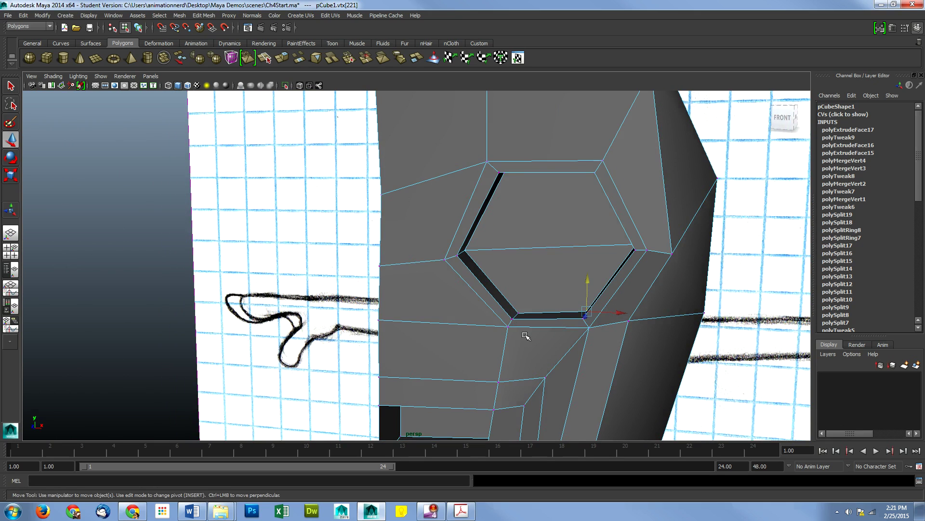
mouse_move(526, 336)
left_mouse_down("alt")
mouse_move(547, 353)
mouse_move(570, 353)
mouse_move(568, 366)
mouse_move(569, 353)
mouse_move(540, 347)
mouse_move(549, 349)
left_mouse_up("alt")
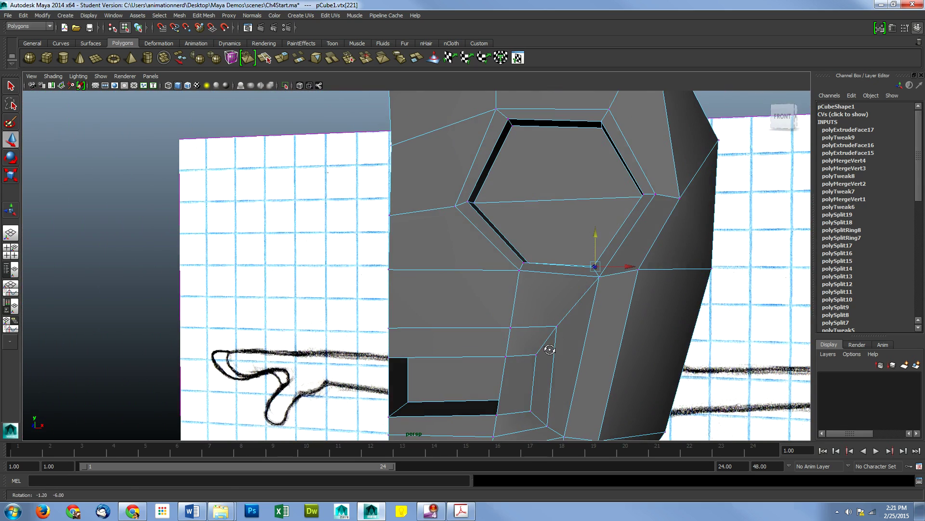
left_click_drag(525, 271, 519, 282, "alt")
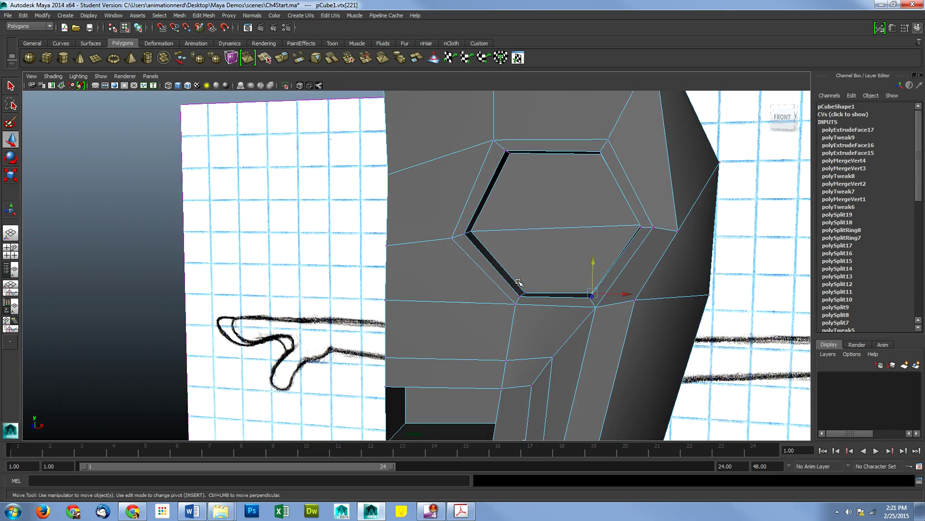
left_click_drag(530, 313, 530, 313)
left_click_drag(518, 266, 519, 268)
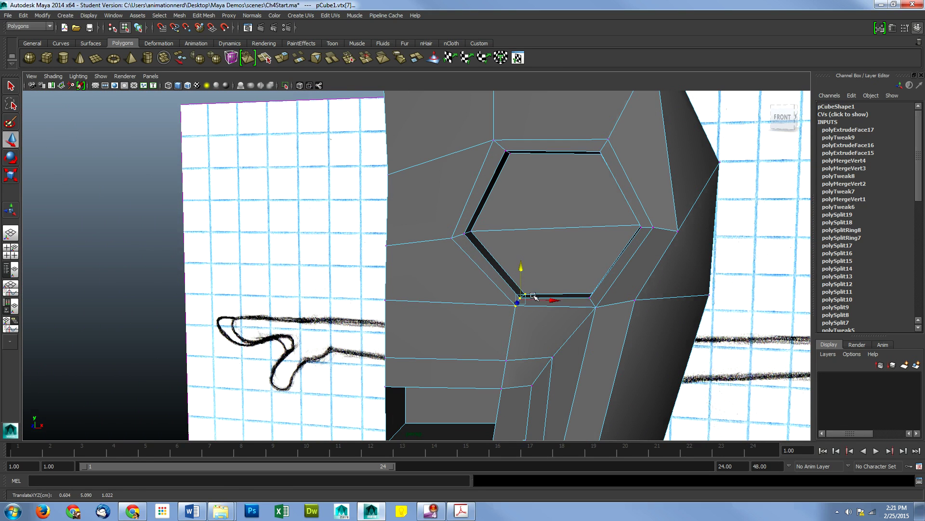
Lower the upper outer corner vertex of the loop surrounding the mouth and shift it slightly toward the face's midline
left_click_drag(544, 358, 554, 343, "alt")
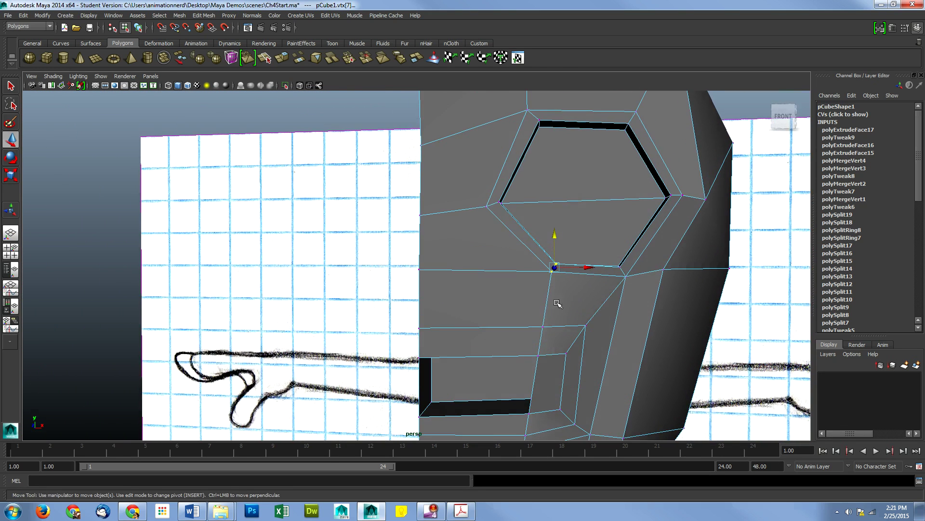
mouse_move(652, 258)
left_mouse_down("alt")
mouse_move(612, 269)
mouse_move(615, 259)
mouse_move(657, 264)
left_mouse_up("alt")
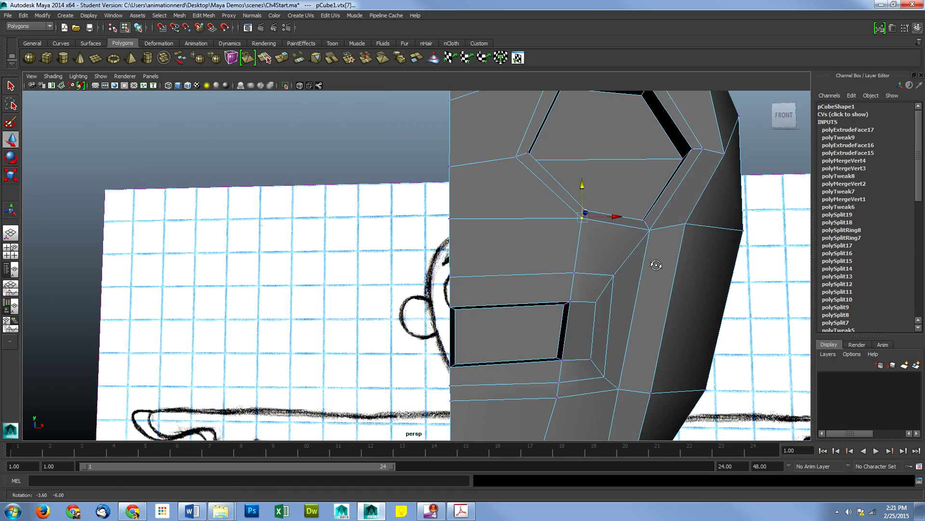
scroll(627, 292, "down", 3)
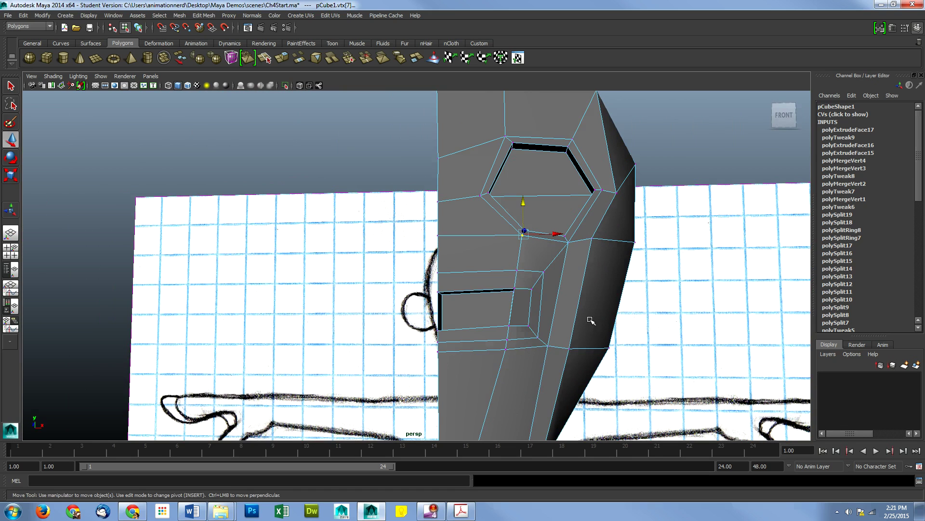
left_click(546, 272)
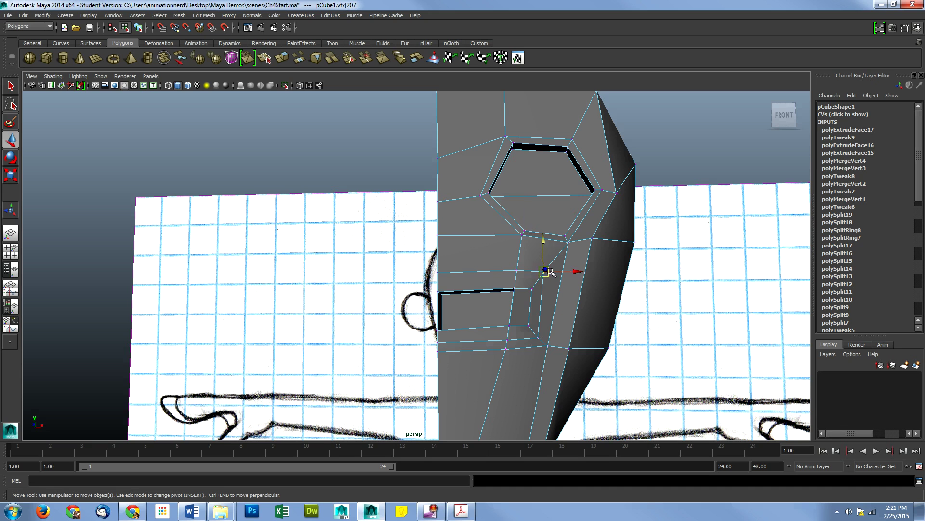
left_click_drag(545, 247, 545, 254)
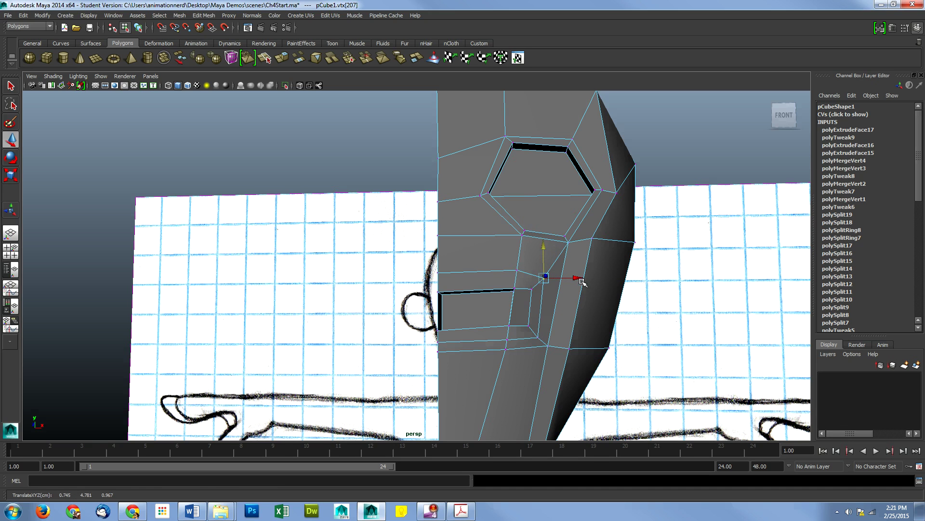
left_click(578, 279)
left_click(543, 277)
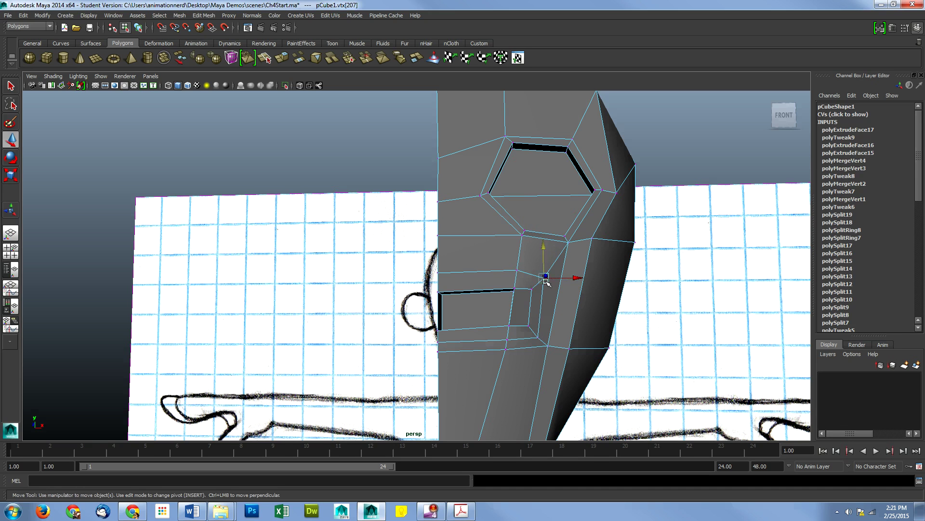
left_click(572, 277)
left_click_drag(540, 247, 539, 252)
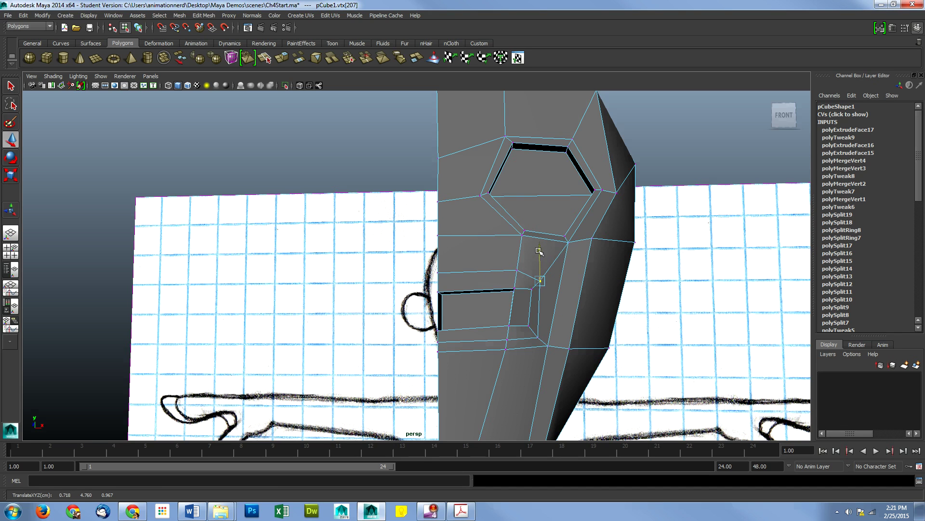
Lower the remaining upper-edge vertices of the mouth's surrounding loop, including the one on the midline
left_click(516, 274)
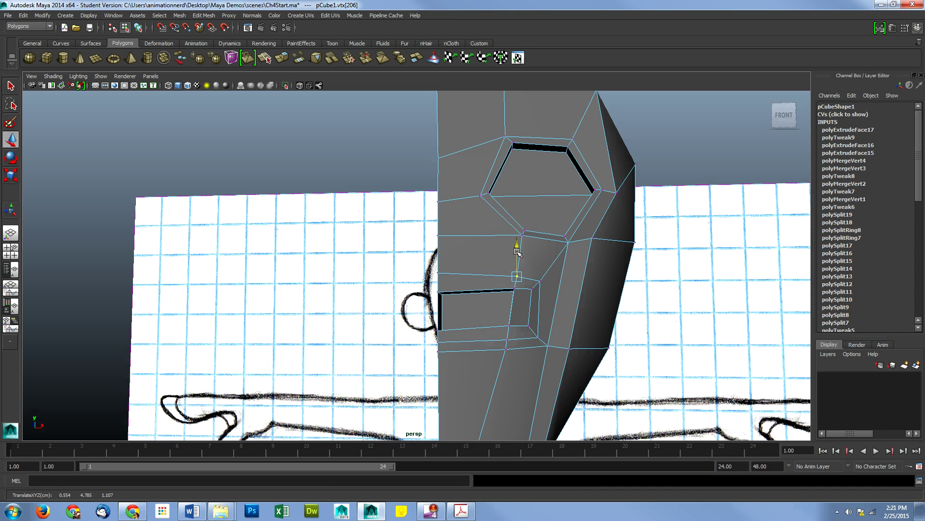
left_click(438, 272)
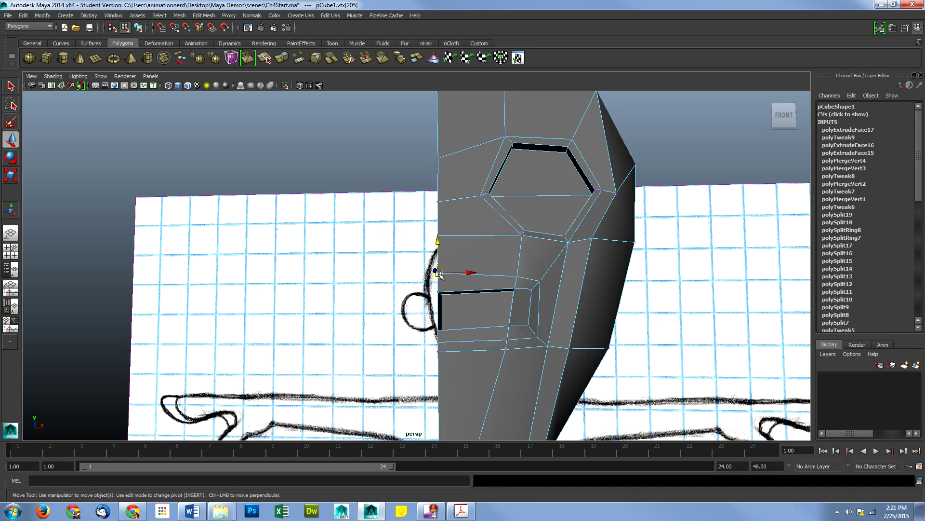
left_click_drag(437, 242, 439, 251)
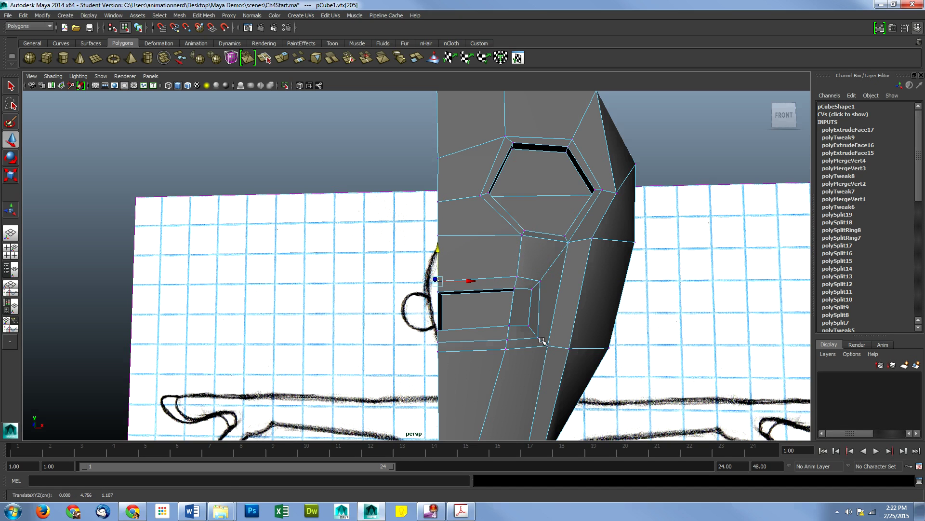
Pull the mouth rim's two outer corner vertices inward, lowering the upper one and raising the lower one
left_click(532, 288)
left_click_drag(530, 259, 530, 268)
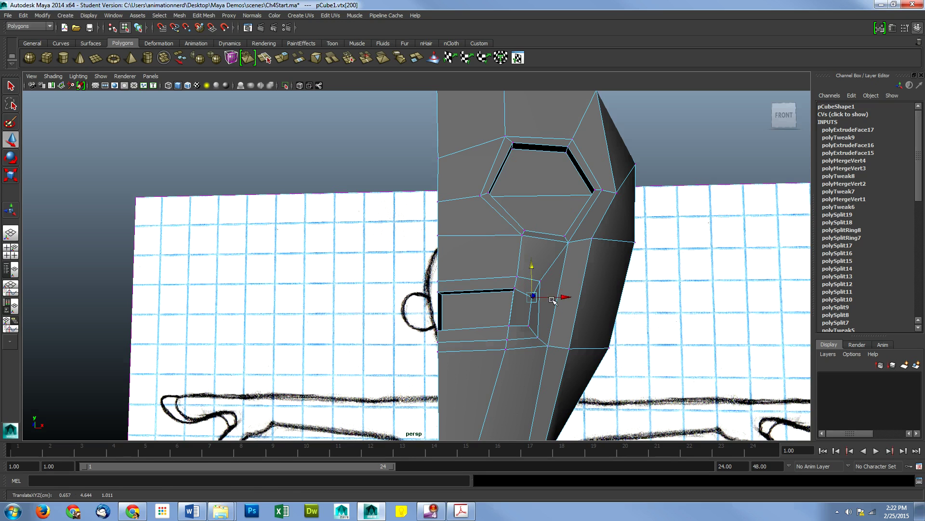
left_click_drag(569, 298, 563, 299)
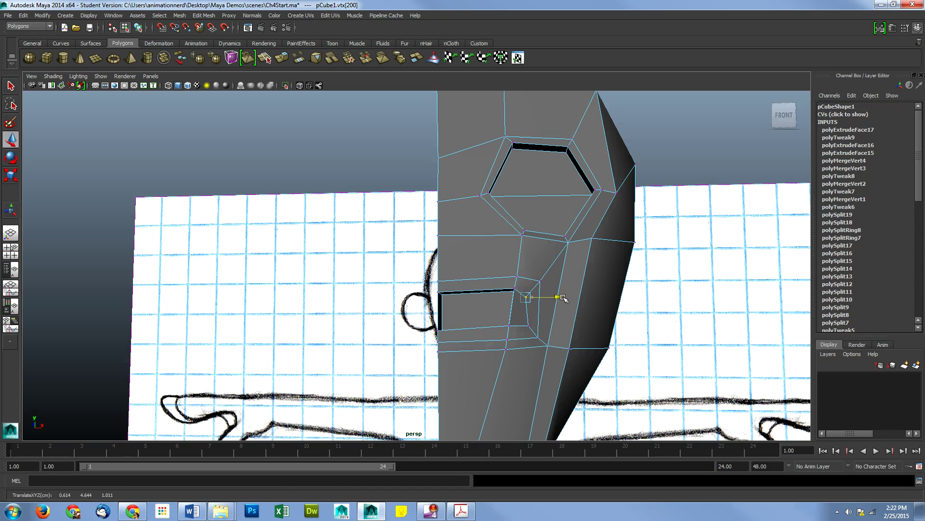
left_click(530, 324)
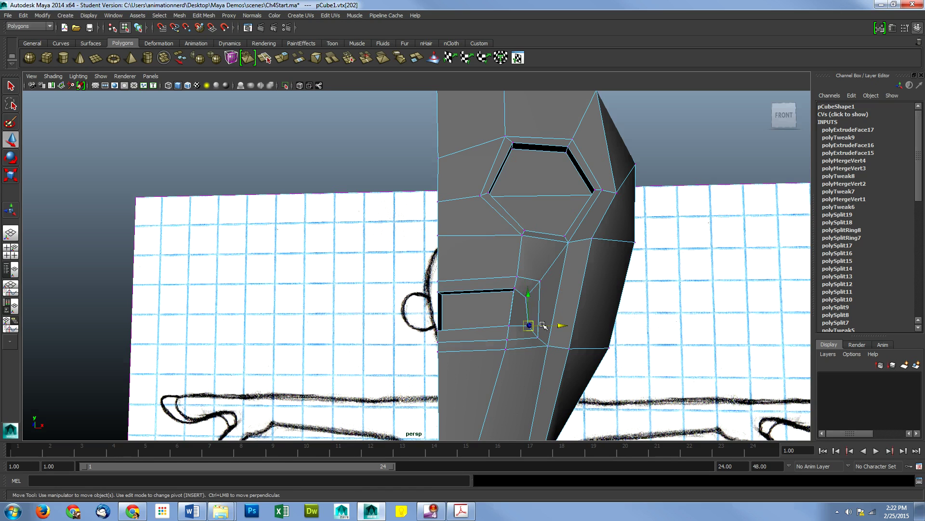
left_click_drag(521, 295, 522, 291)
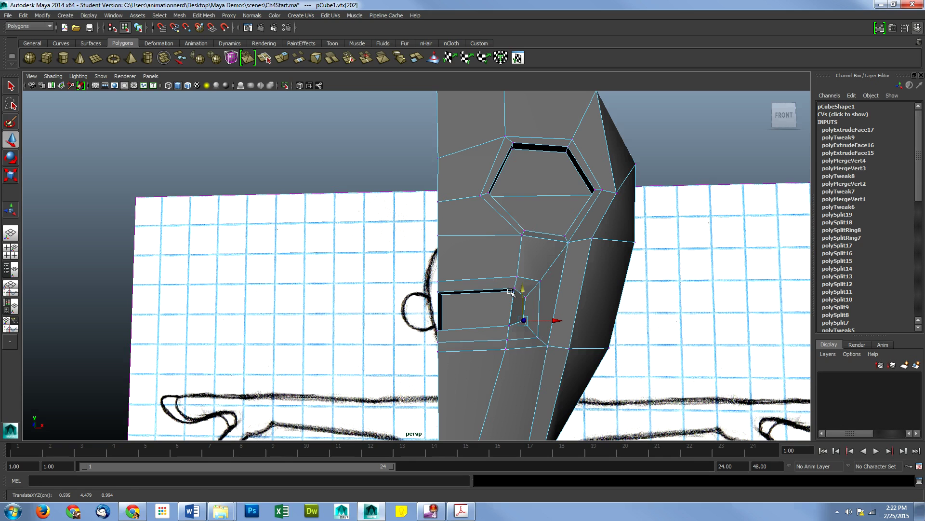
Lower the two vertices along the mouth opening's upper edge to narrow the opening
left_click(514, 286)
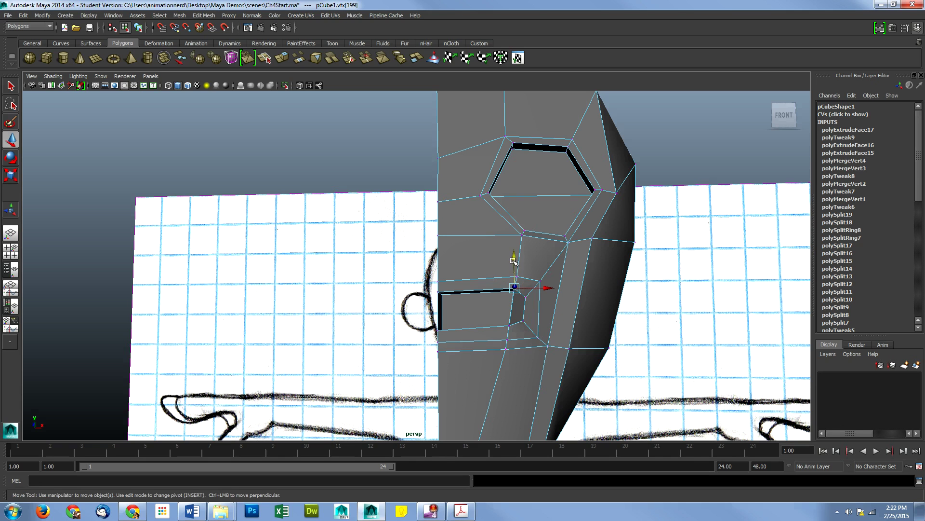
left_click_drag(514, 261, 514, 271)
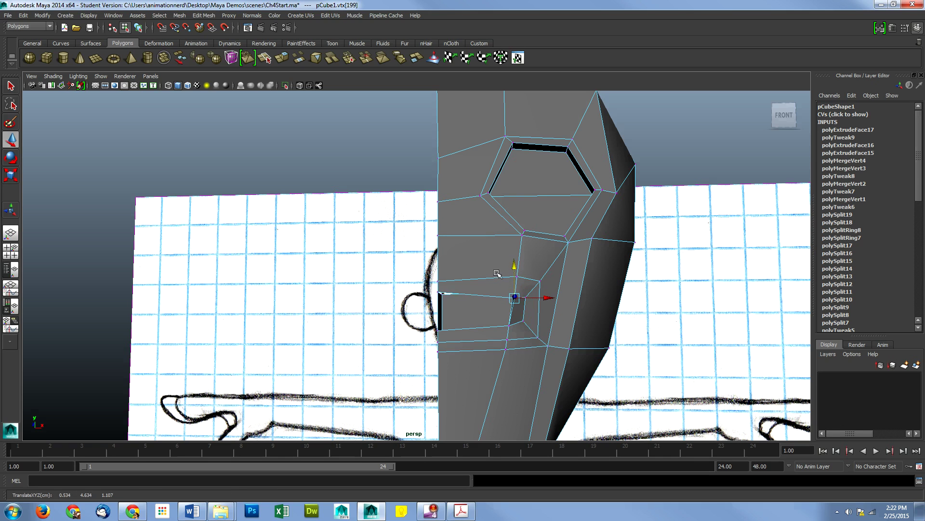
left_click(441, 293)
mouse_move(441, 265)
left_mouse_down()
mouse_move(443, 276)
mouse_move(438, 267)
left_mouse_up()
left_click(439, 291)
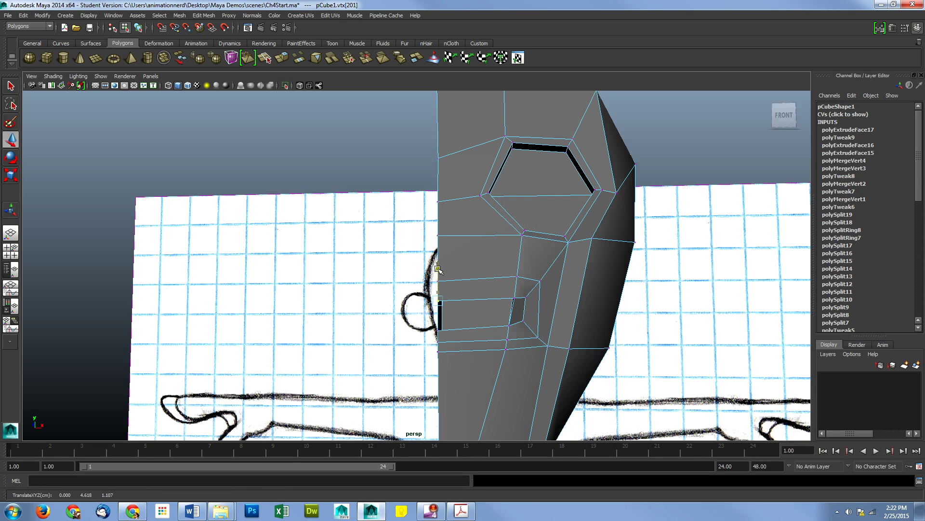
Raise the midline and outer vertices along the mouth opening's lower edge
left_click(437, 333)
left_click_drag(440, 301, 530, 317)
left_click(513, 325)
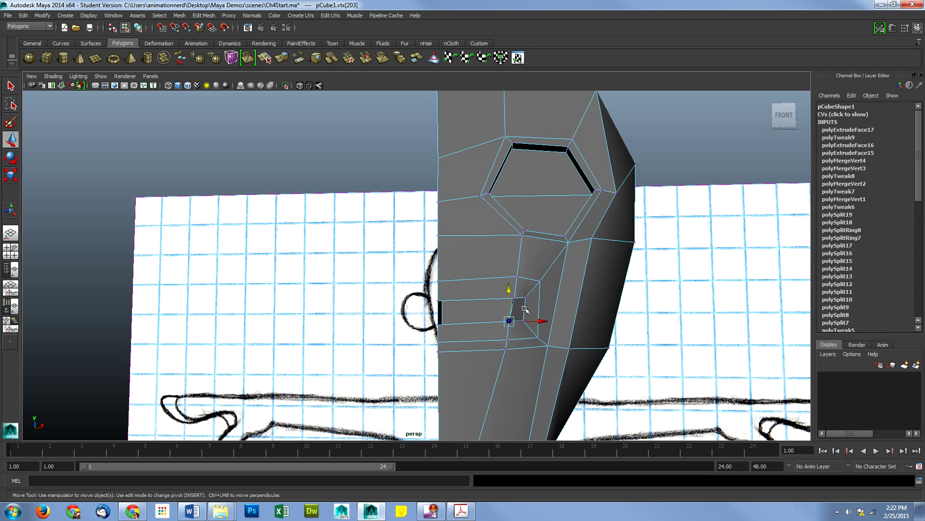
Bring the mouth rim's upper and lower outer corner vertices closer together vertically to taper the mouth corner
left_click(542, 281)
left_click(526, 320)
left_click_drag(523, 292, 523, 294)
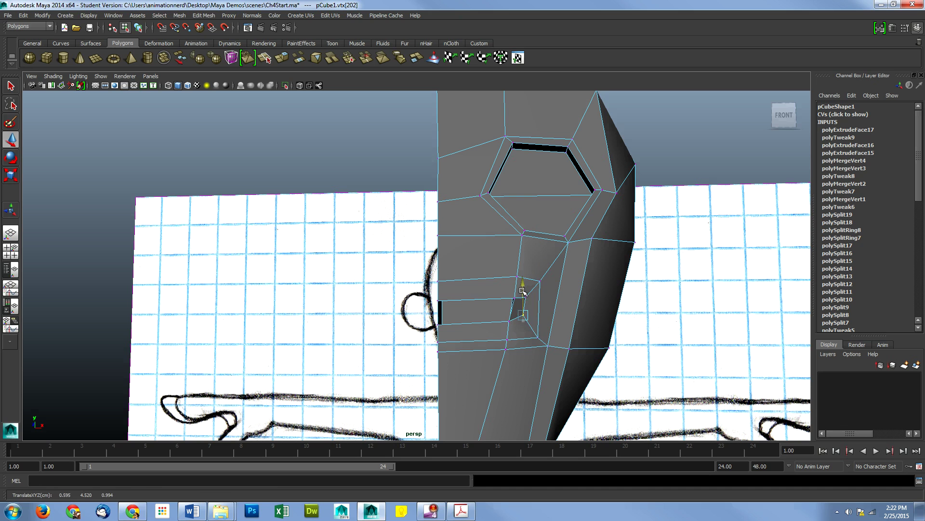
left_click(526, 297)
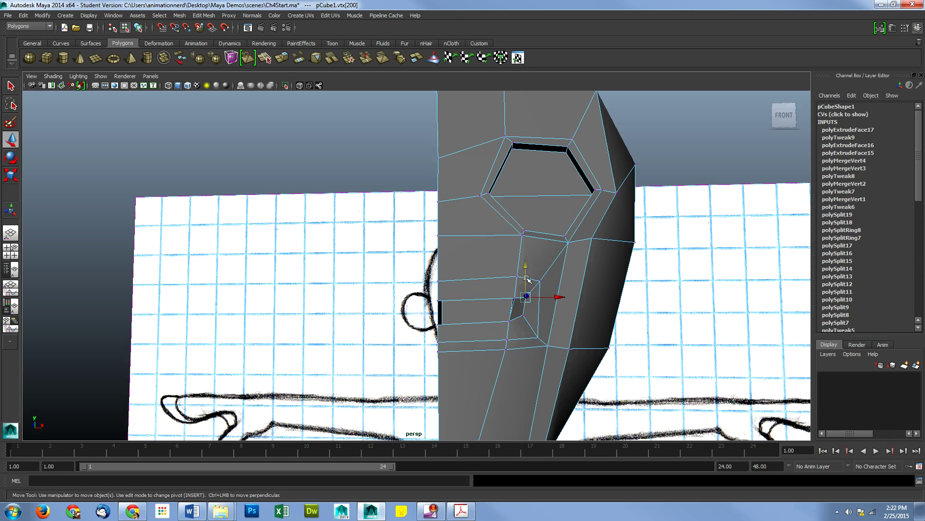
left_click_drag(524, 269, 524, 276)
mouse_move(521, 343)
left_mouse_down("alt")
mouse_move(547, 344)
mouse_move(533, 338)
mouse_move(511, 348)
mouse_move(518, 349)
left_mouse_up("alt")
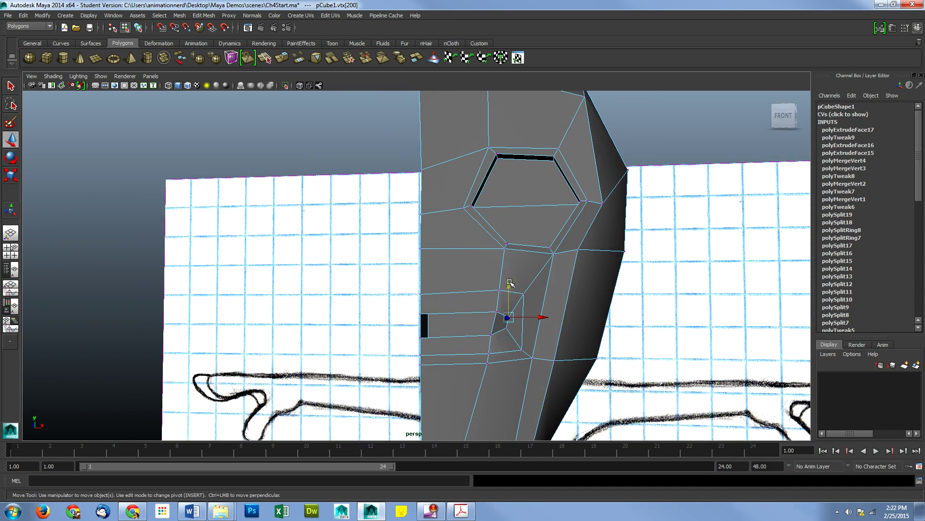
left_click_drag(509, 282, 511, 288)
Move the surrounding loop's upper and lower outer corner vertices inward and toward each other around the mouth corner
left_click(524, 295)
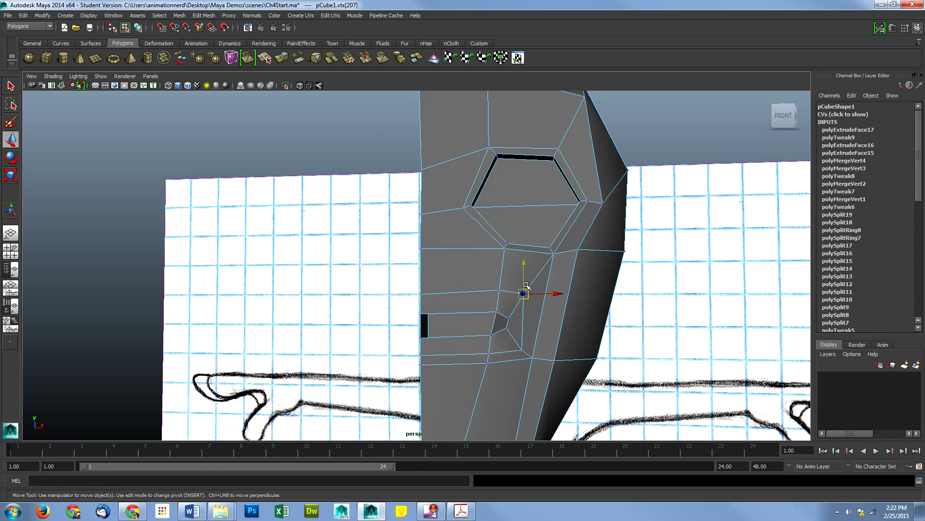
left_click_drag(523, 266, 524, 282)
left_click_drag(555, 311, 549, 311)
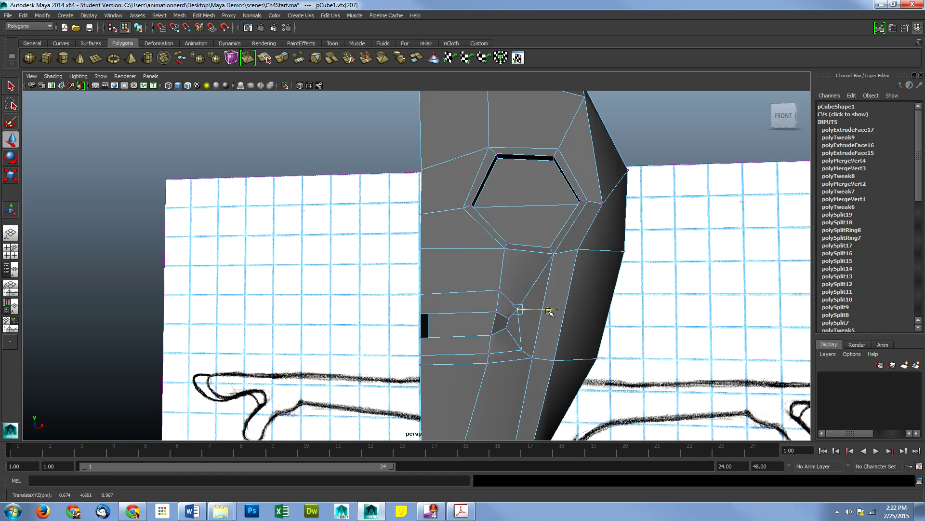
left_click(522, 348)
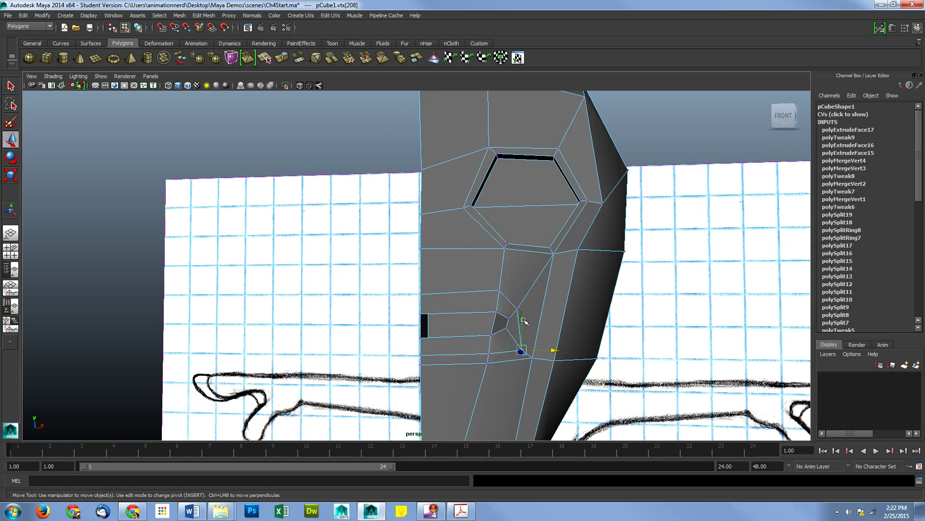
left_click_drag(524, 315, 521, 309)
left_click_drag(554, 339, 545, 338)
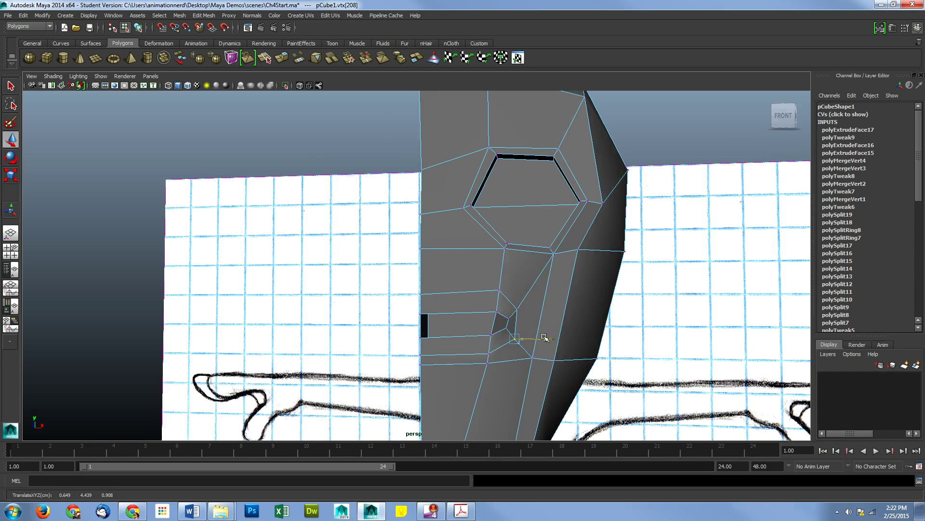
Raise the surrounding loop's lower-edge vertices beneath the mouth, including the one on the midline
left_click(488, 353)
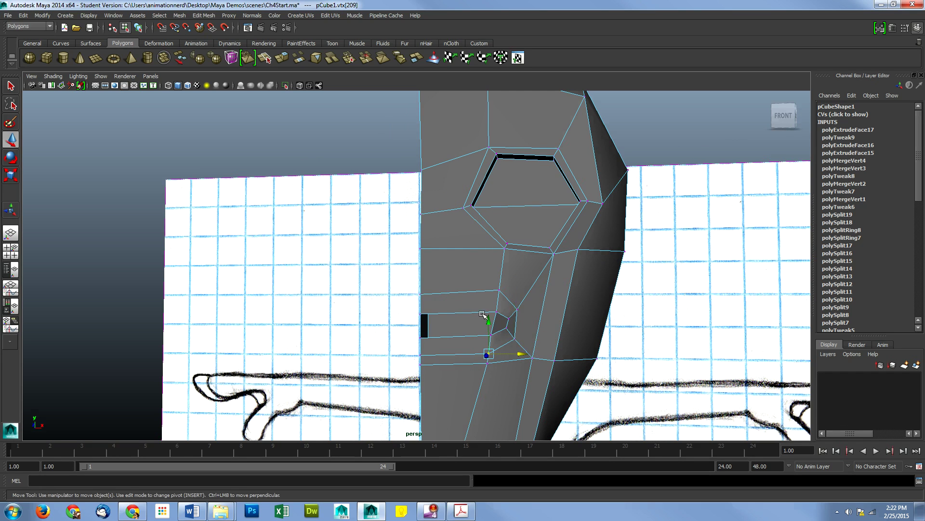
left_click_drag(481, 317, 482, 310)
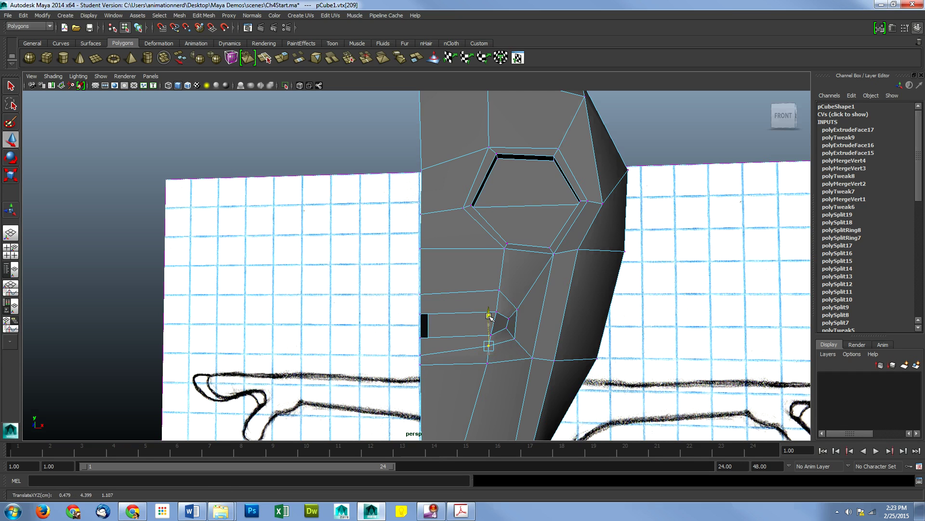
left_click(420, 346)
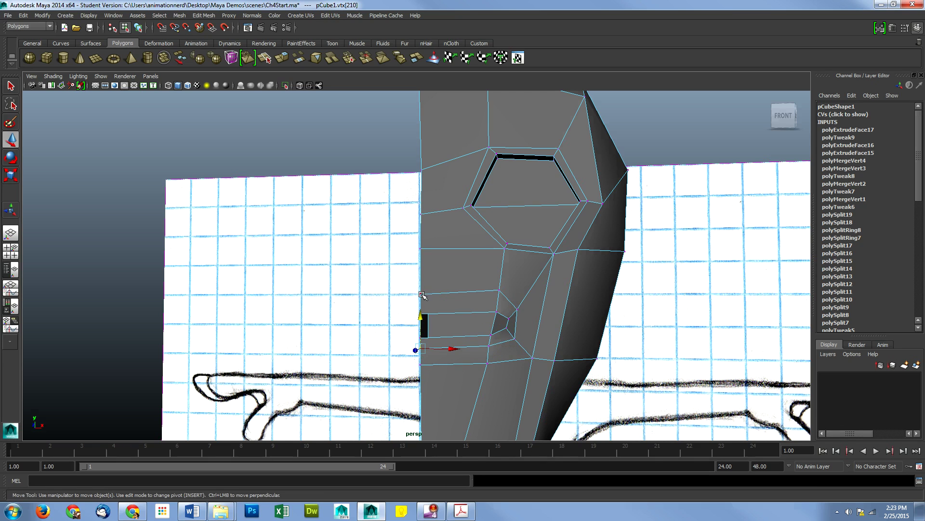
Lower the surrounding loop's midline and neighbouring upper-edge vertices to level the edge above the mouth
left_click(417, 294)
left_click_drag(422, 268, 421, 275)
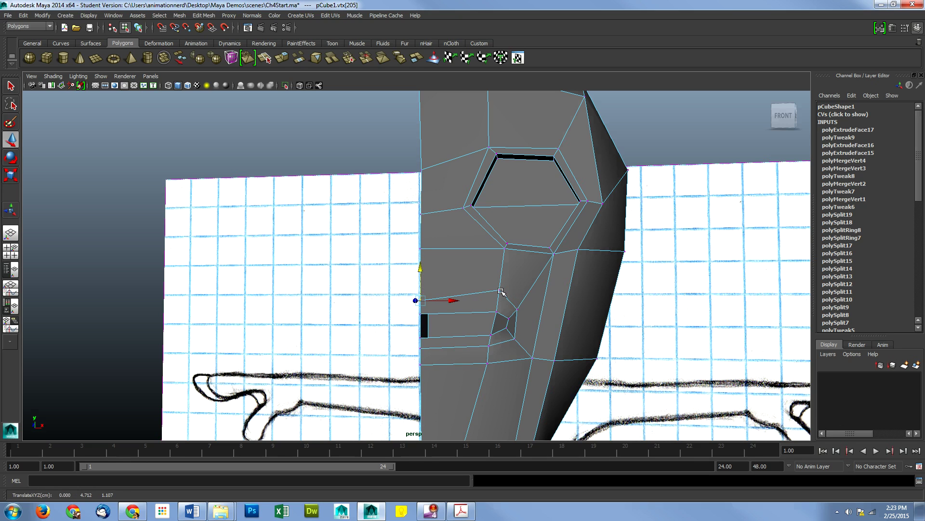
left_click(501, 290)
left_click_drag(501, 266, 500, 275)
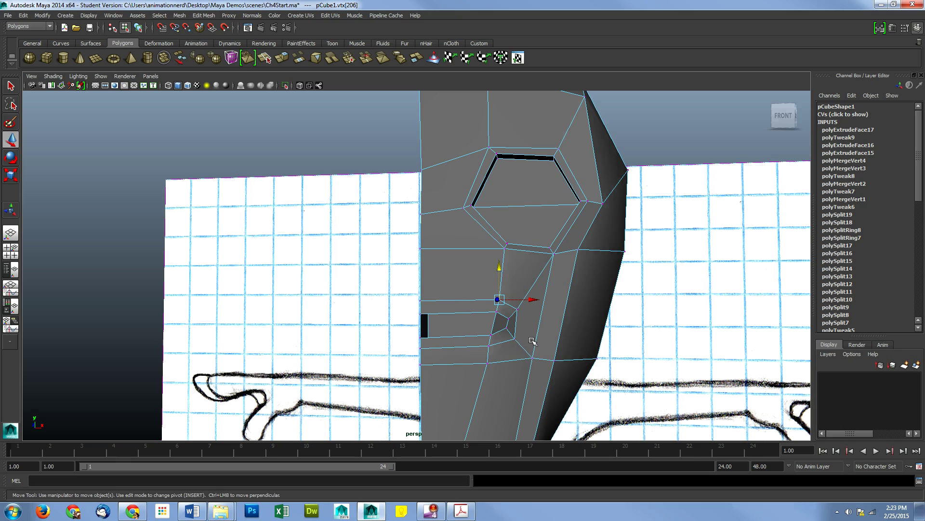
Preview the whole head smoothed and in wireframe to compare its shape with the reference drawing
mouse_move(531, 342)
left_mouse_down("alt")
mouse_move(480, 343)
mouse_move(642, 345)
mouse_move(539, 347)
left_mouse_up("alt")
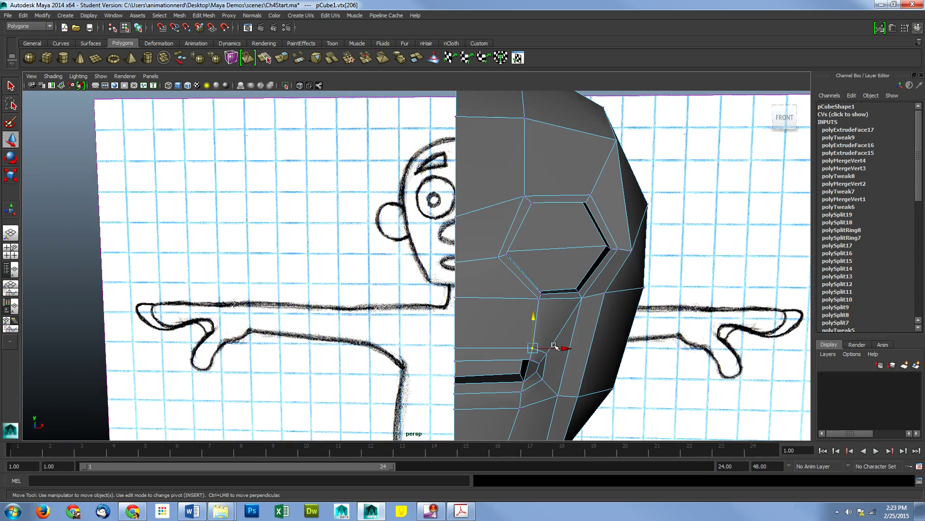
scroll(562, 344, "down", 5)
key("1")
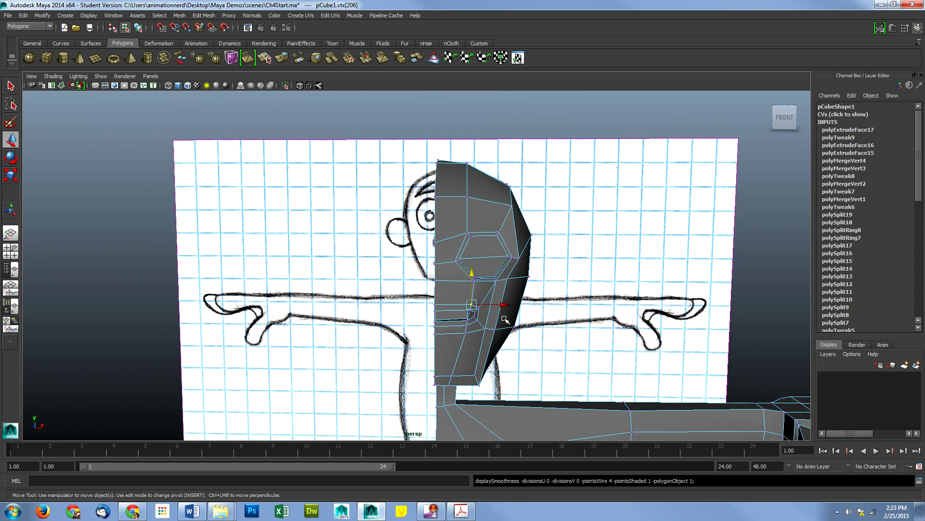
key("3")
key("4")
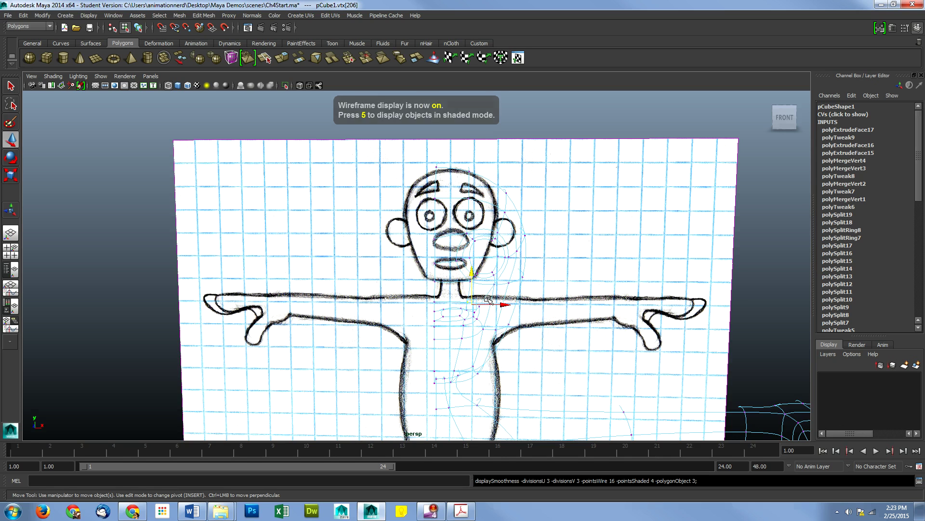
Return the head to unsmoothed shaded display and lower all the mouth loop vertices together toward the chin
key("5")
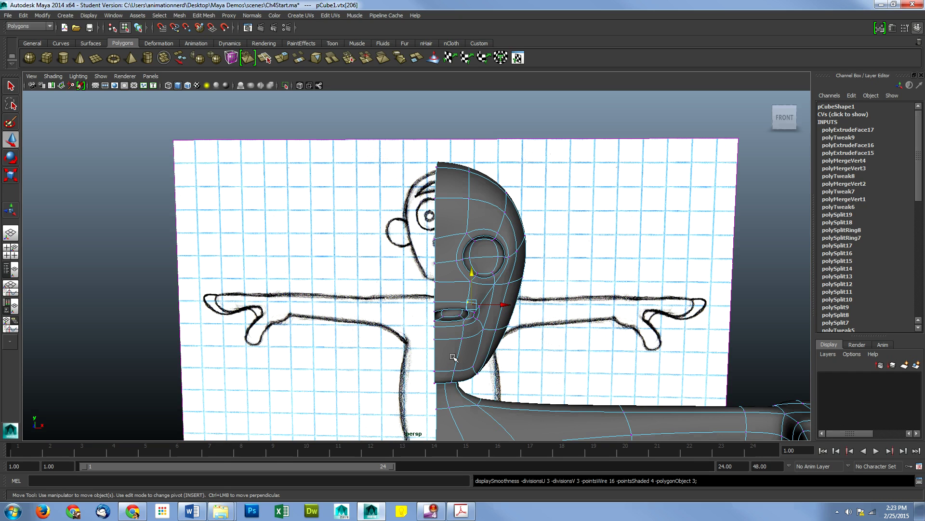
key("1")
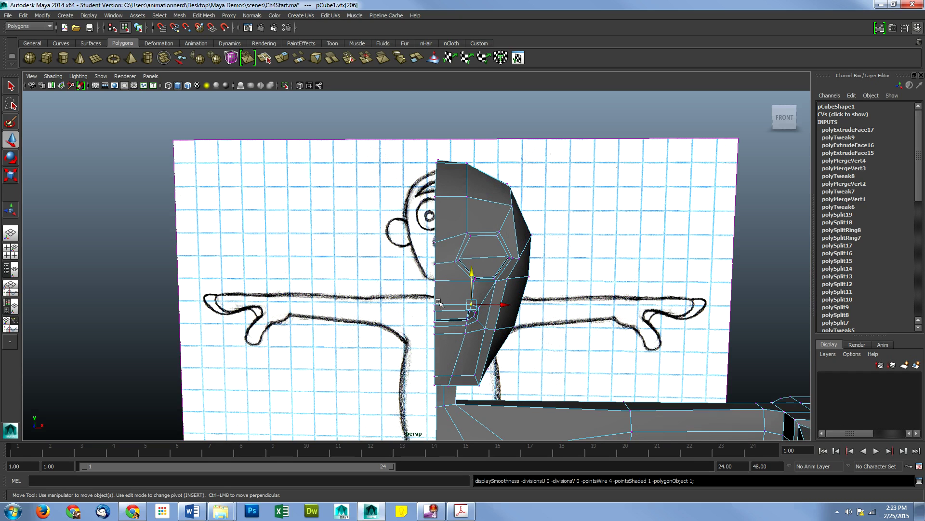
scroll(420, 304, "up", 3)
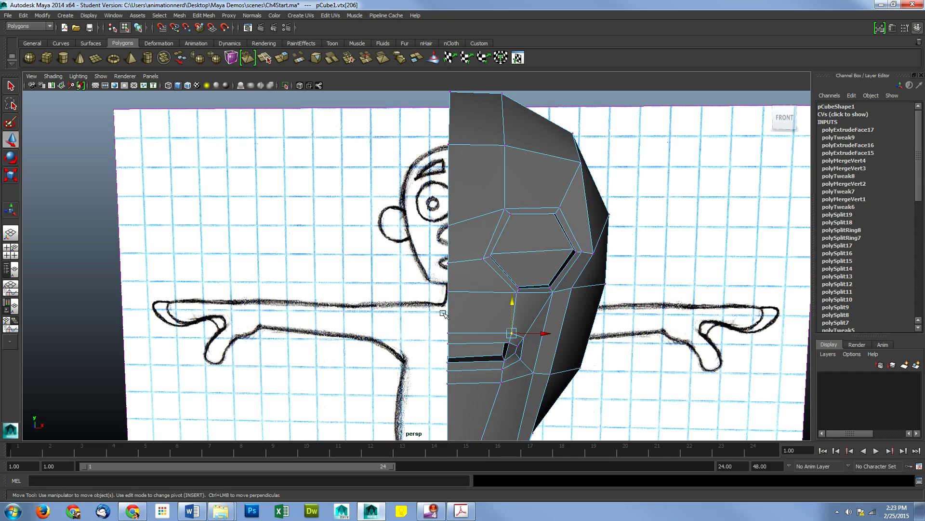
left_click_drag(443, 314, 537, 387)
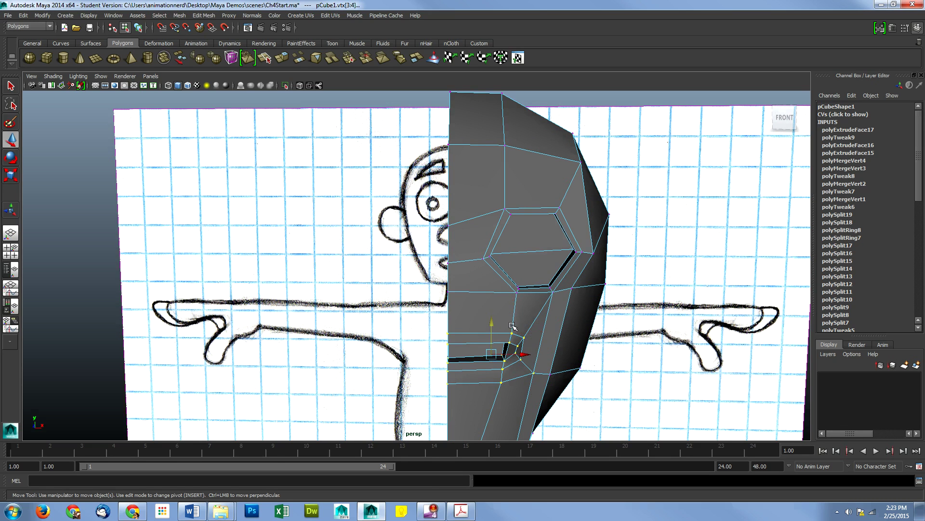
left_click_drag(491, 324, 491, 347)
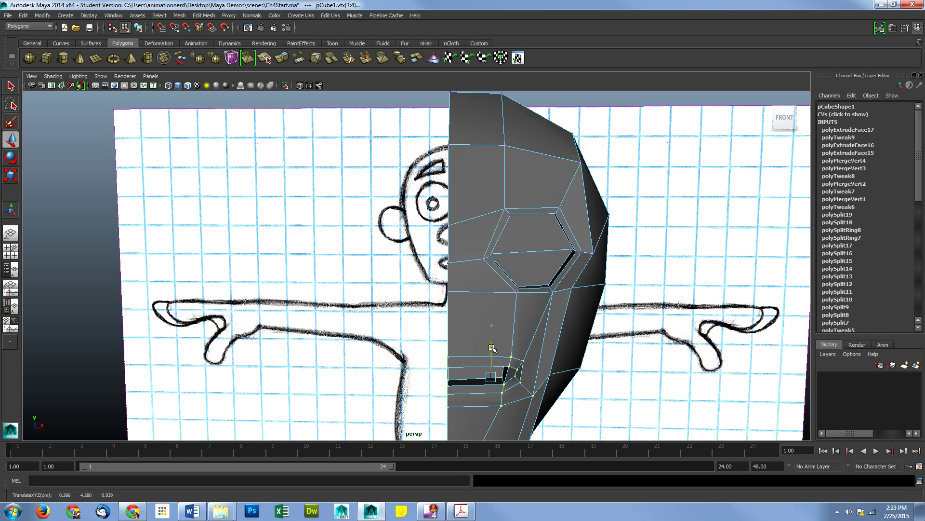
Lower the selected mouth vertices further, comparing their placement with the whole face
middle_click_drag(501, 379, 500, 280, "alt")
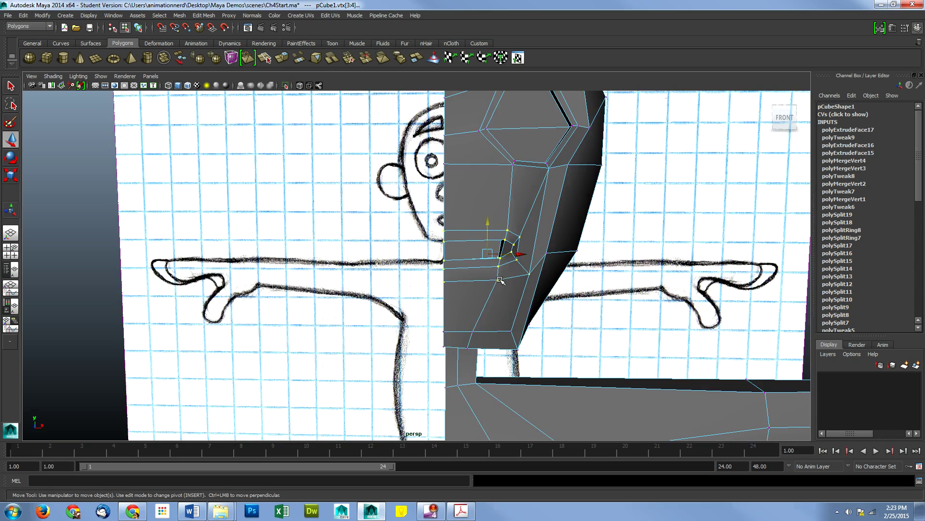
key("space")
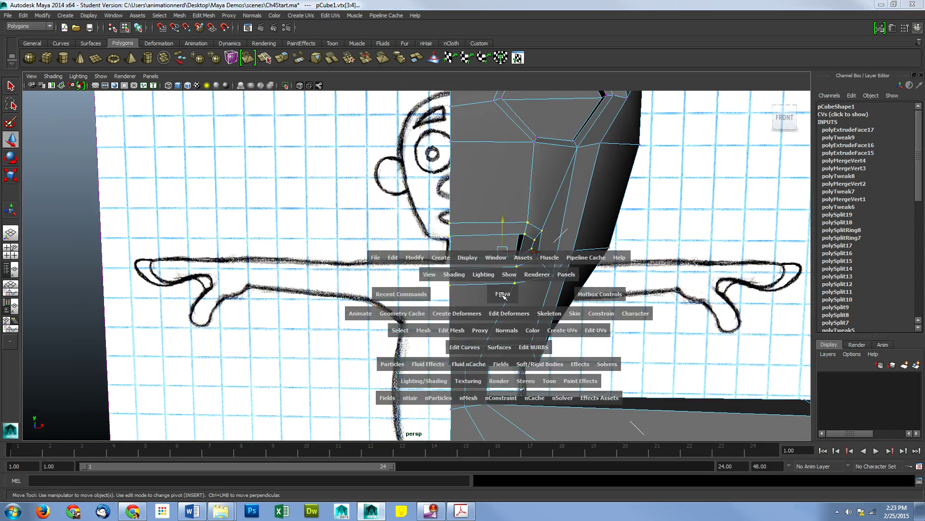
key("space")
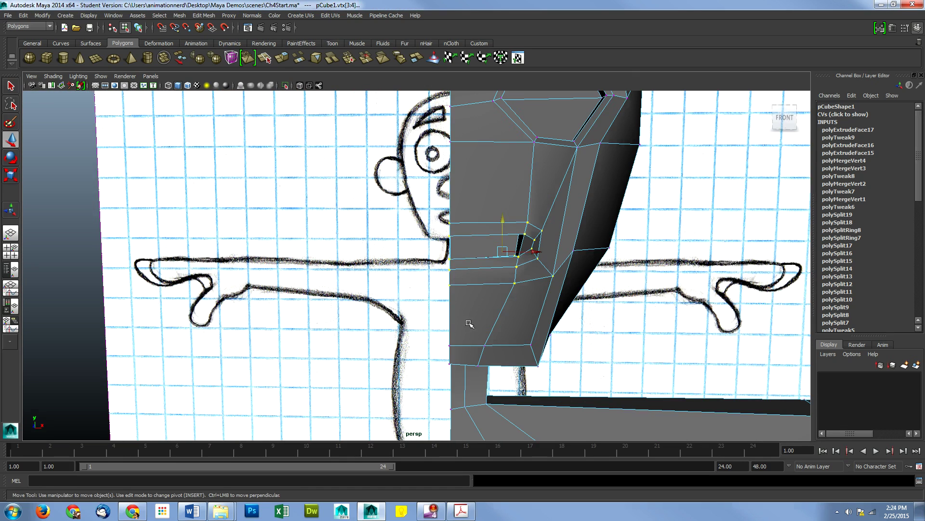
scroll(503, 240, "down", 5)
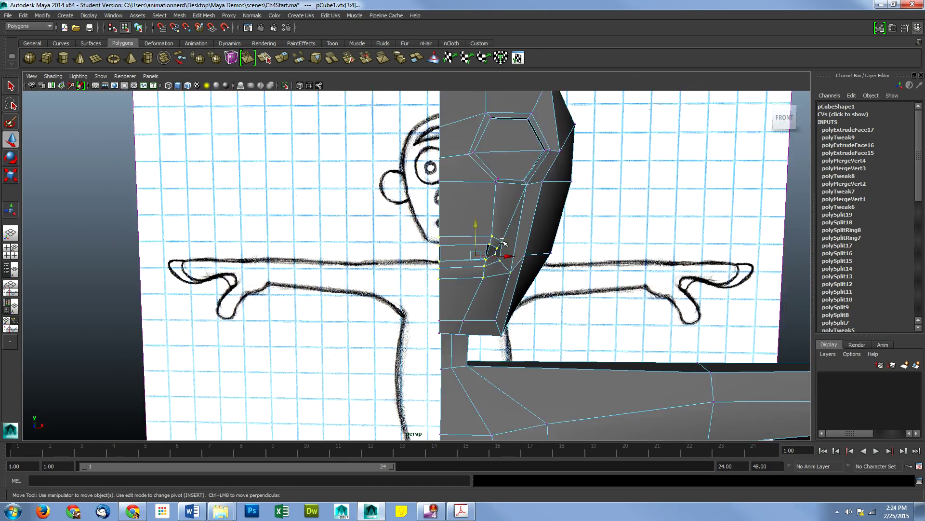
scroll(499, 236, "down", 1)
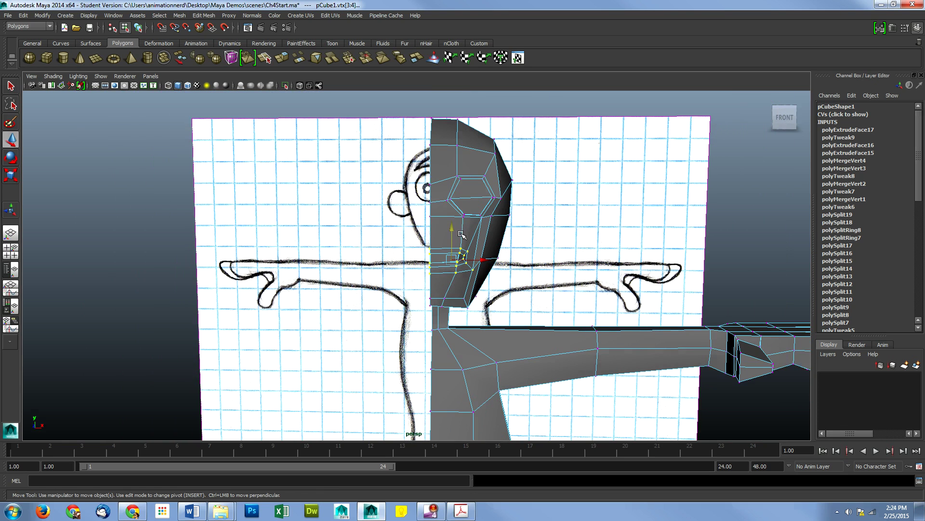
left_click_drag(449, 230, 451, 244)
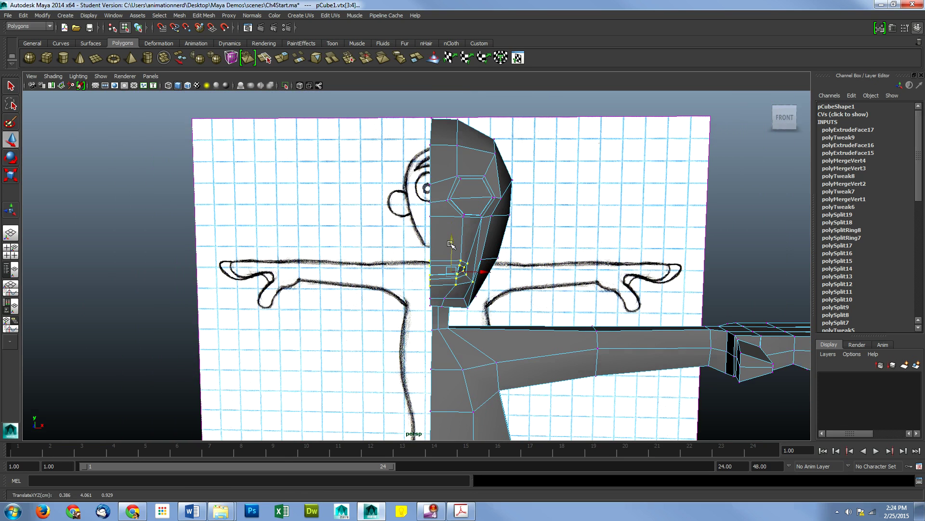
Move the surrounding loop's lower outer corner vertex slightly inward, away from the jaw edge, and clear the selection
left_click(493, 286)
left_click(472, 281)
left_click_drag(498, 281, 492, 280)
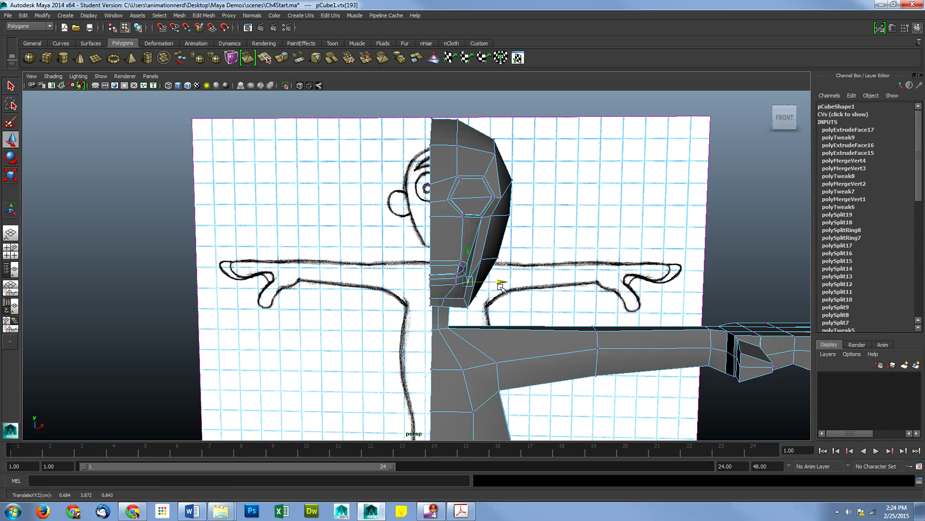
left_click(500, 287)
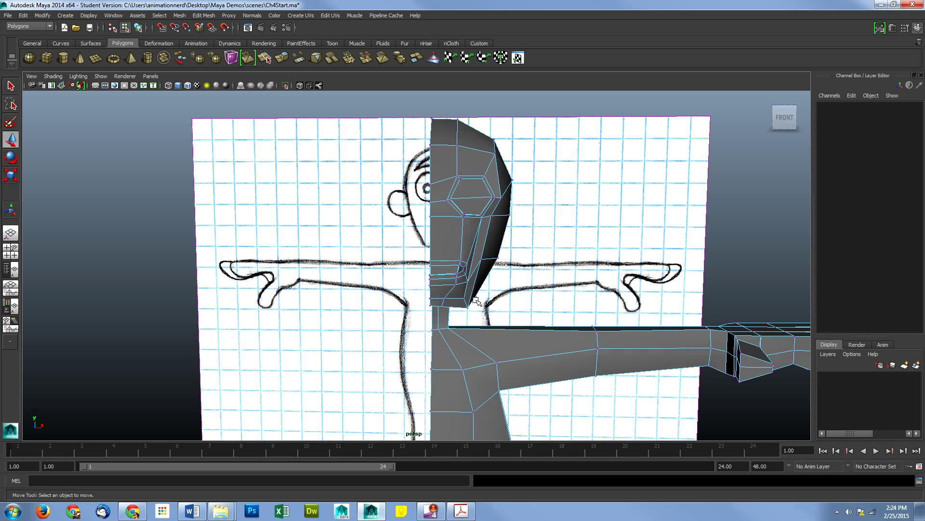
Lower the midline vertex on the lower edge of the mouth opening slightly
mouse_move(454, 314)
left_mouse_down("alt")
mouse_move(408, 315)
mouse_move(451, 311)
left_mouse_up("alt")
scroll(528, 300, "up", 3)
scroll(528, 301, "up", 5)
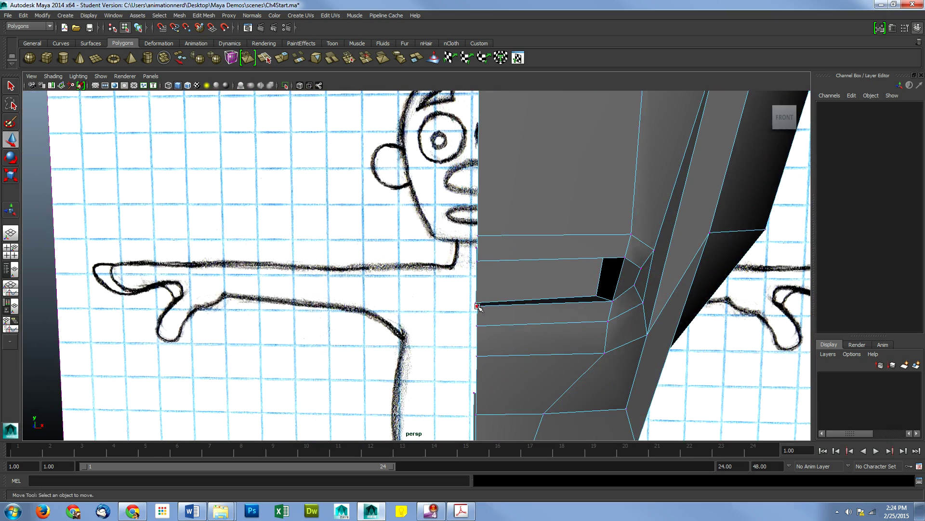
left_click(478, 305)
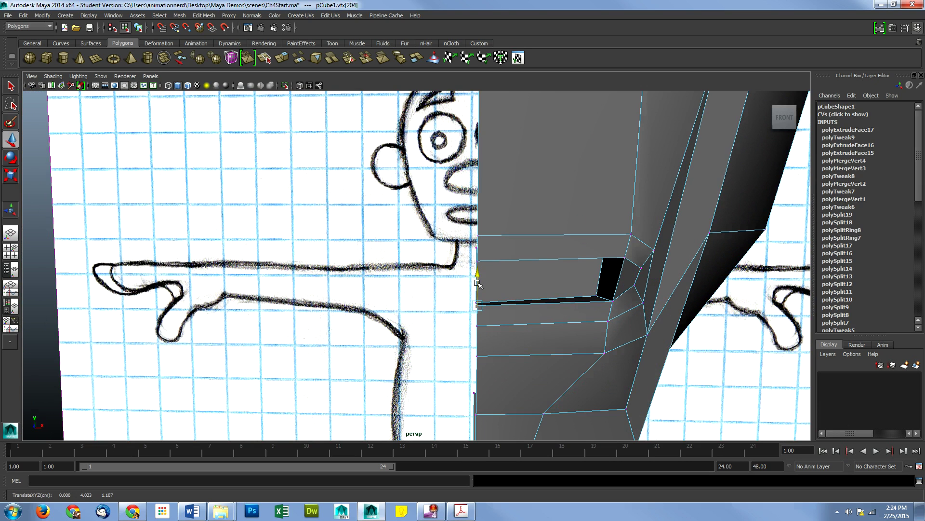
left_click_drag(478, 287, 478, 290)
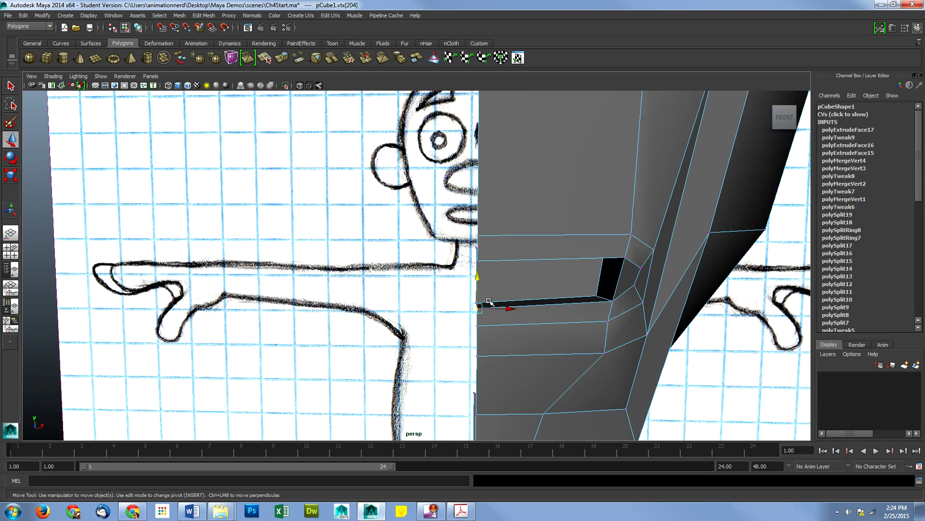
Move the lip loop's lower outer vertex at the mouth corner slightly toward the midline
key("f")
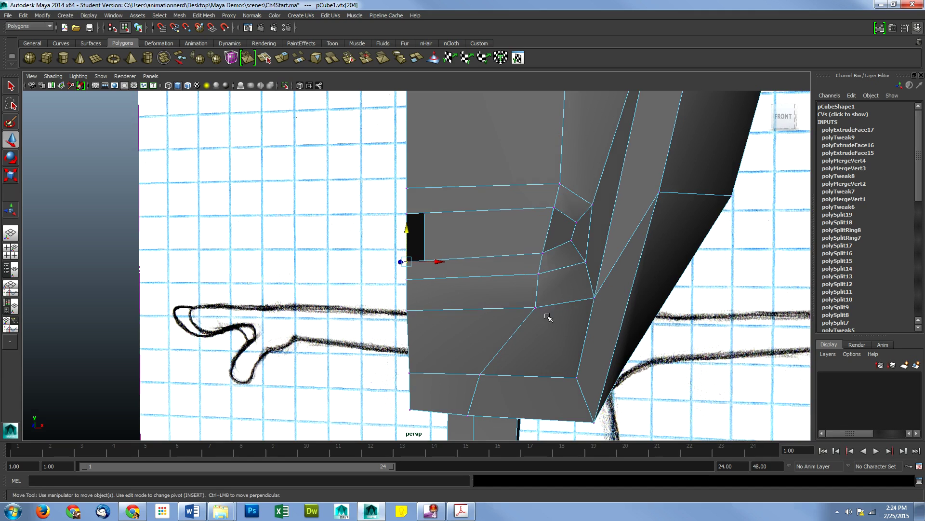
mouse_move(513, 368)
left_mouse_down("alt")
mouse_move(481, 374)
mouse_move(499, 372)
left_mouse_up("alt")
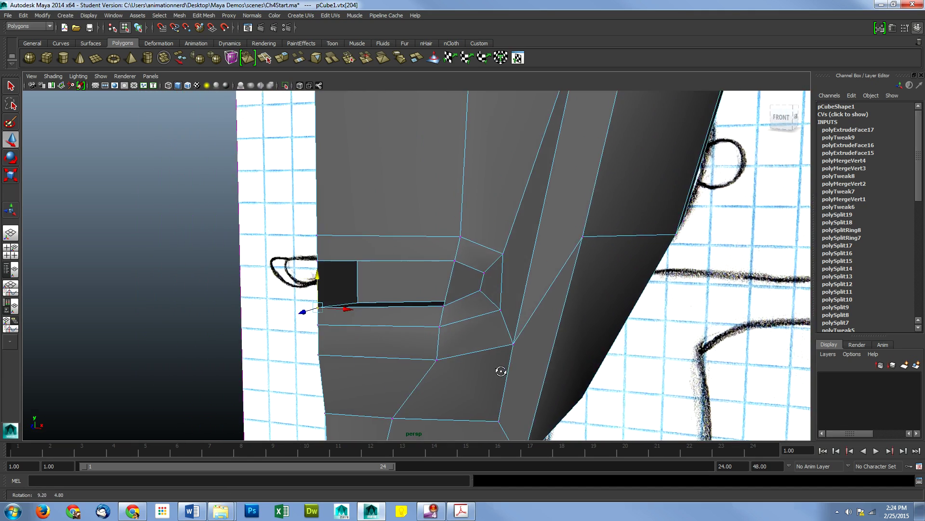
left_click(501, 310)
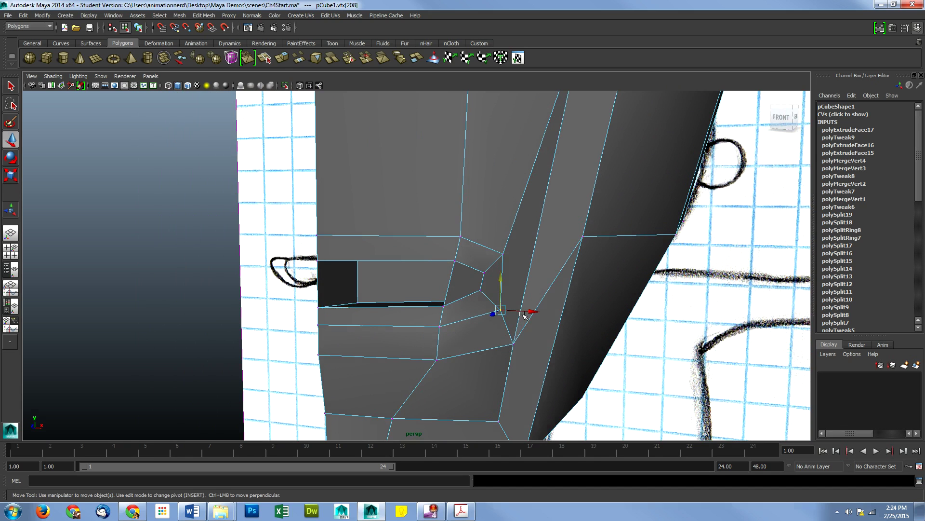
left_click(521, 309)
left_click(500, 311)
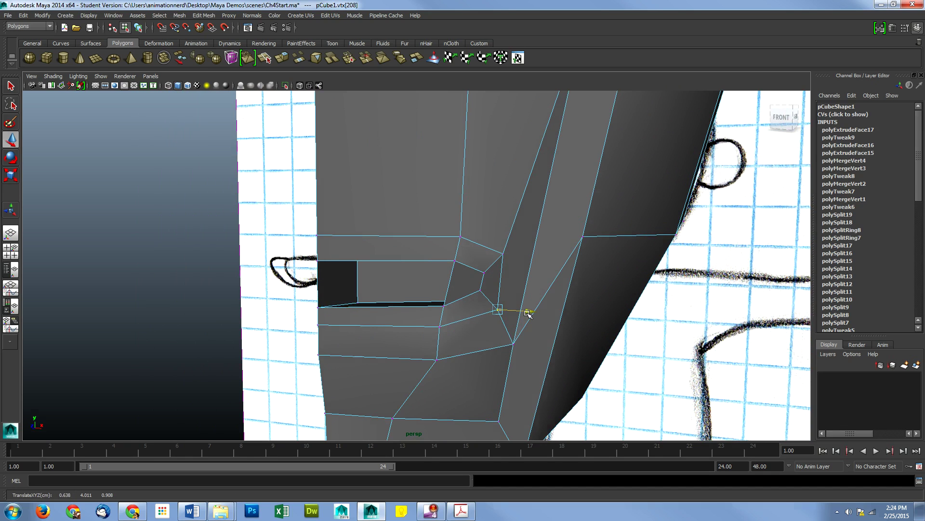
left_click_drag(528, 336, 565, 304, "alt")
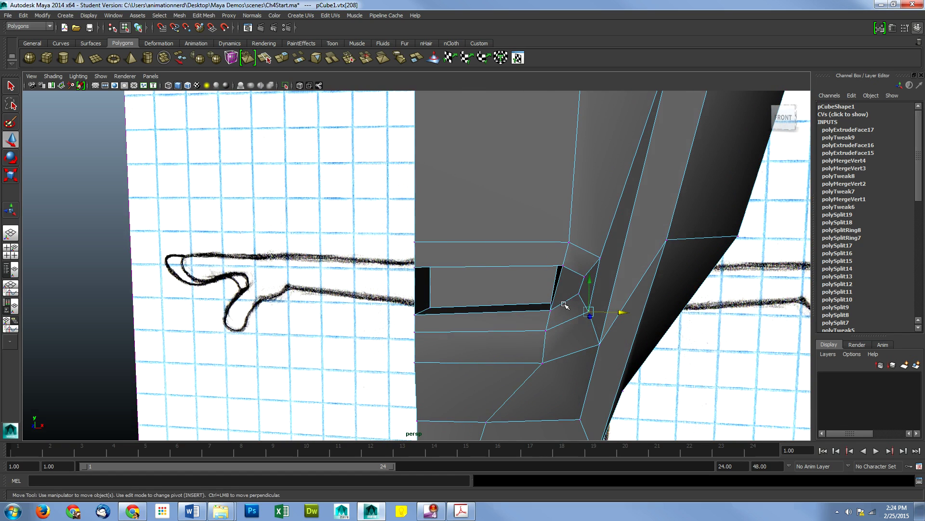
Move the mouth corner's upper vertex toward the midline and adjust the adjacent vertex on the opening's upper edge sideways
left_click(582, 278)
left_click_drag(620, 279, 613, 278)
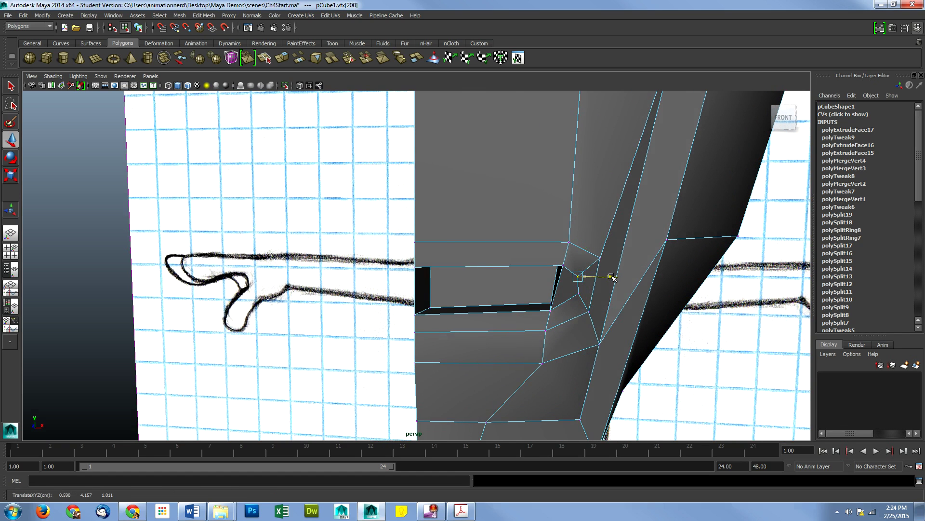
left_click(562, 266)
left_click_drag(598, 268, 598, 291)
scroll(599, 291, "down", 10)
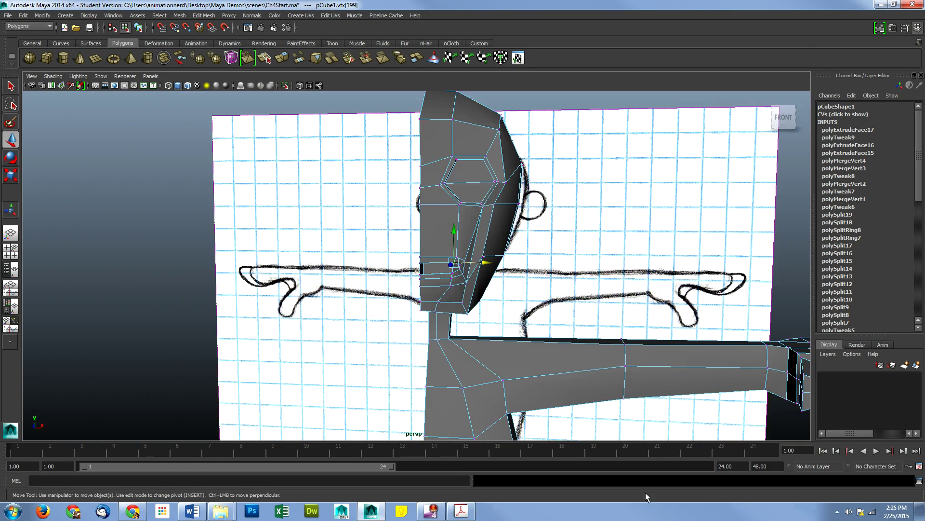